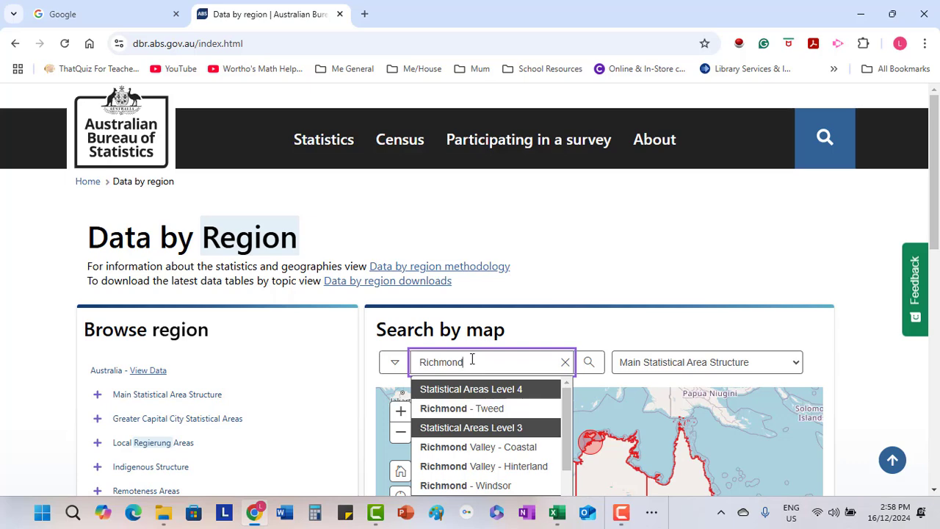
Step: Choose the Richmond - Tweed Statistical Area Level 4 from the search suggestions and view its region data
click(478, 410)
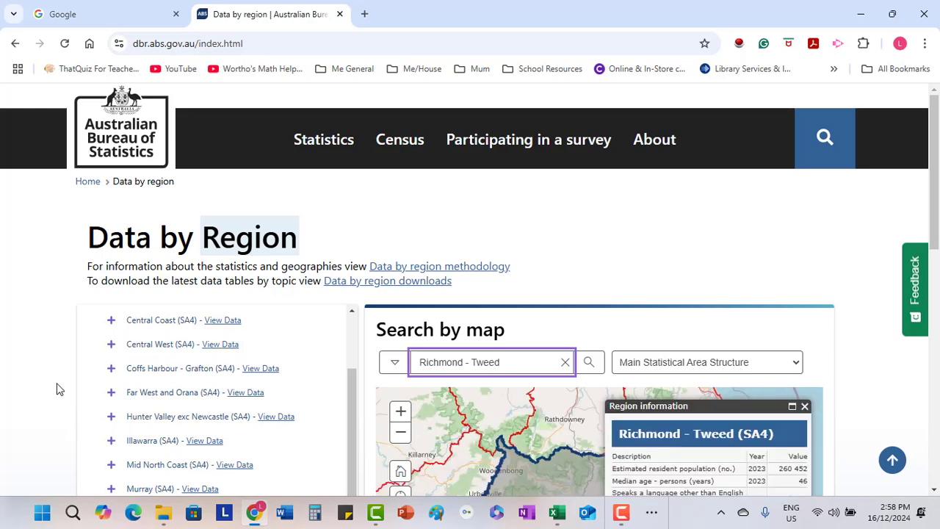
scroll(59, 390, down, 2)
scroll(59, 389, down, 1)
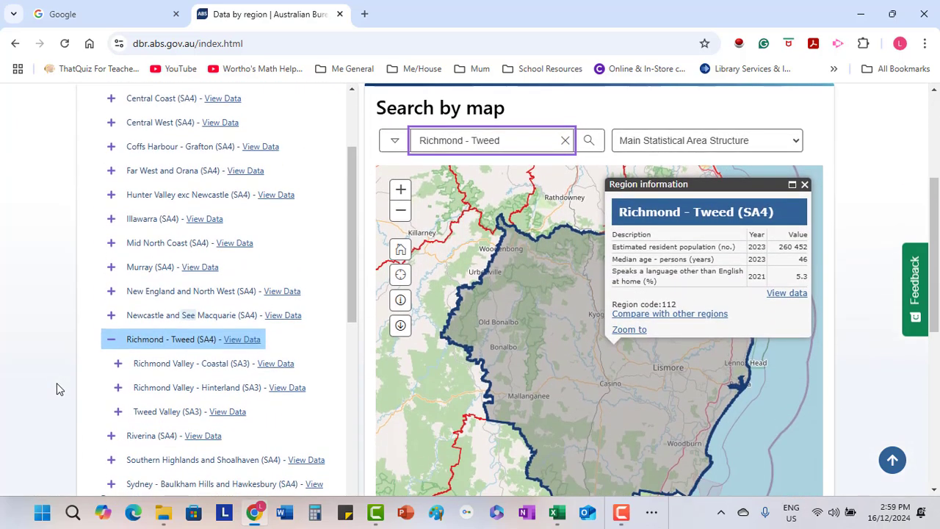
click(240, 342)
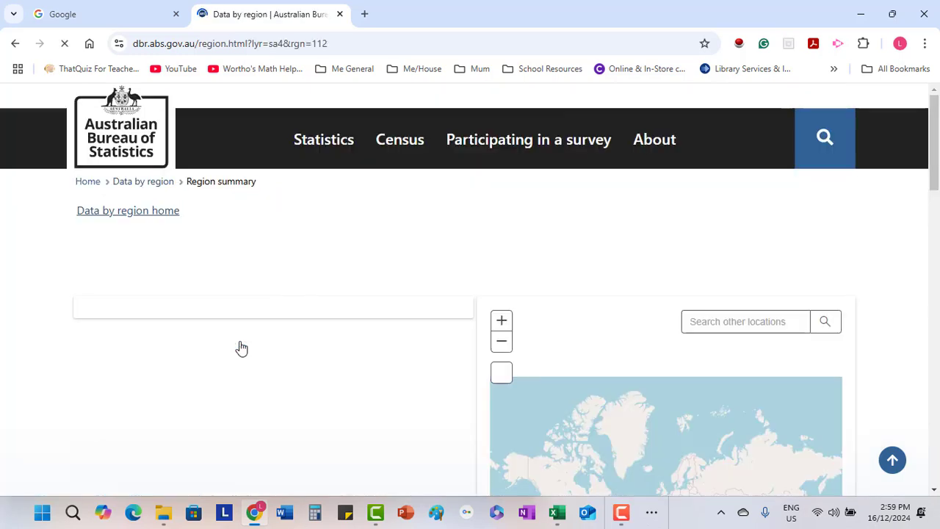
Step: Expand the Population and people section beneath the Richmond - Tweed key statistics
scroll(45, 353, down, 4)
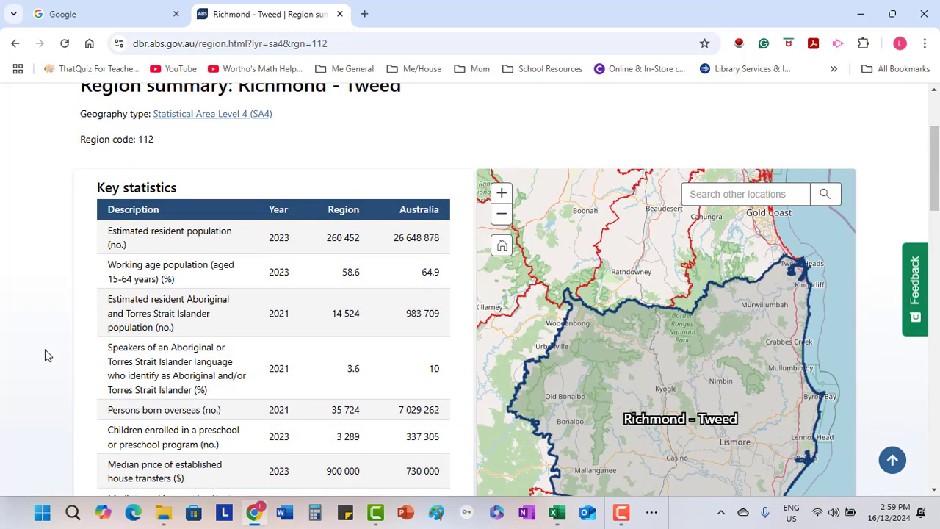
scroll(45, 355, down, 3)
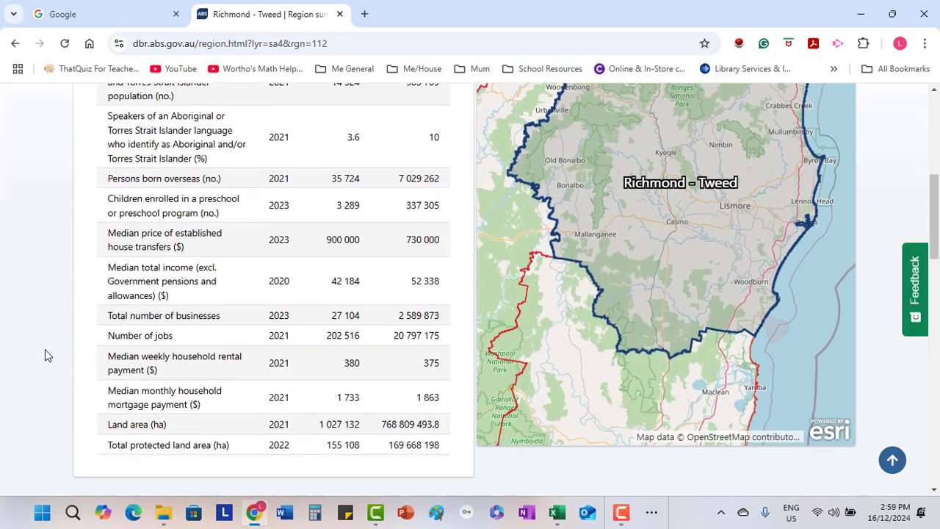
scroll(45, 349, down, 3)
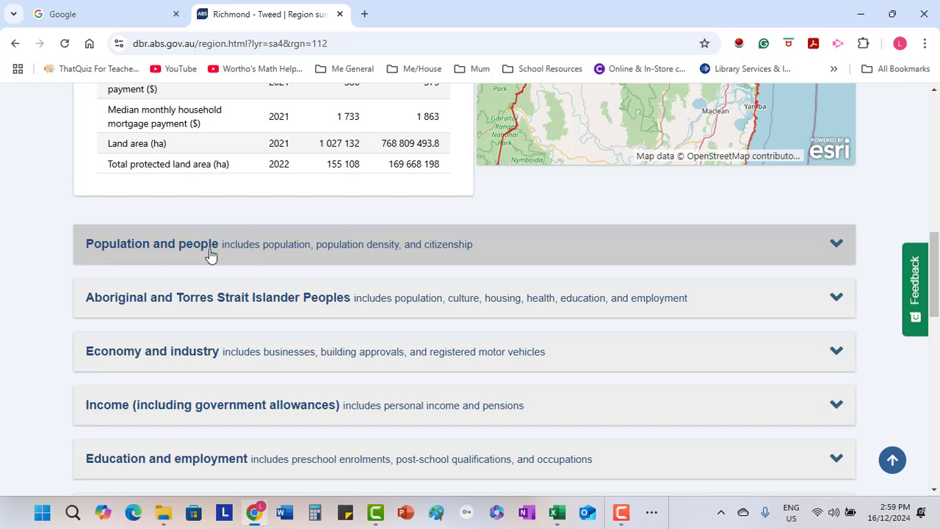
click(506, 247)
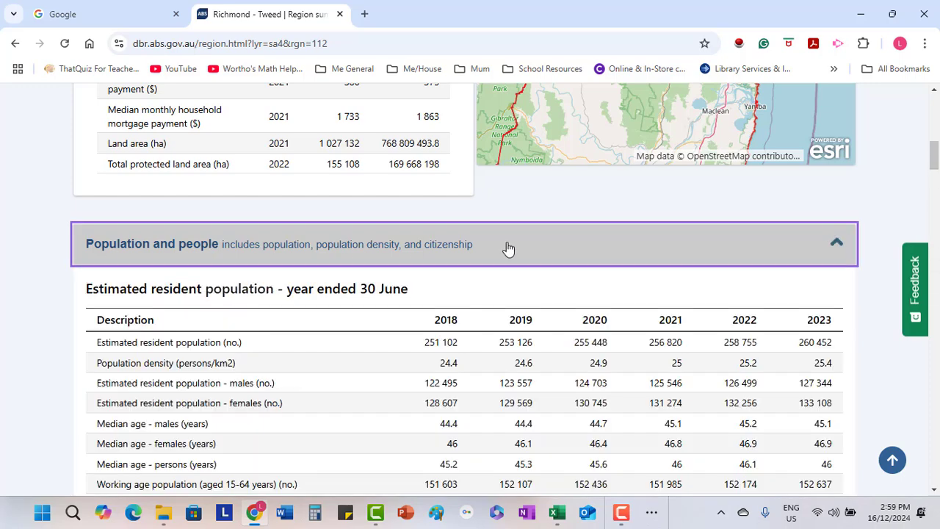
Step: Examine the estimated resident population tables by age group for males, females and persons from 2018 to 2023
scroll(435, 383, down, 3)
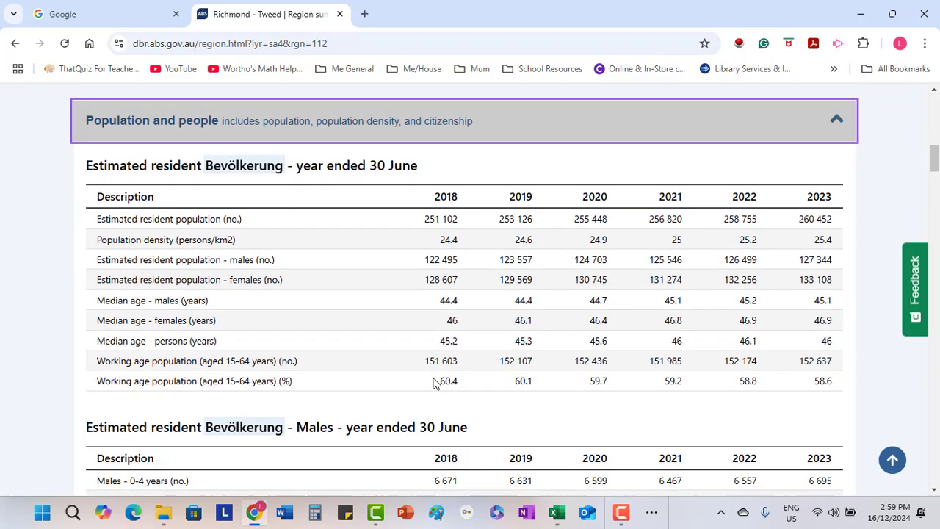
scroll(435, 383, down, 4)
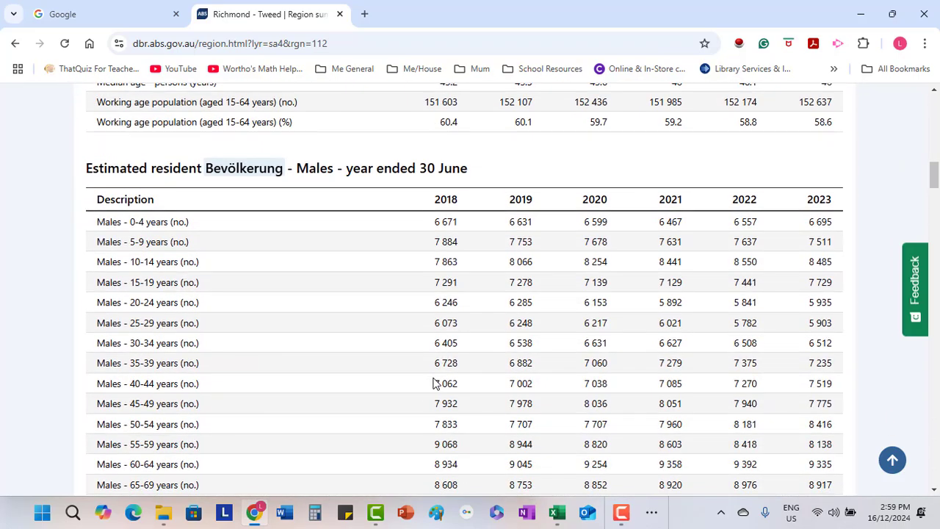
scroll(433, 383, down, 6)
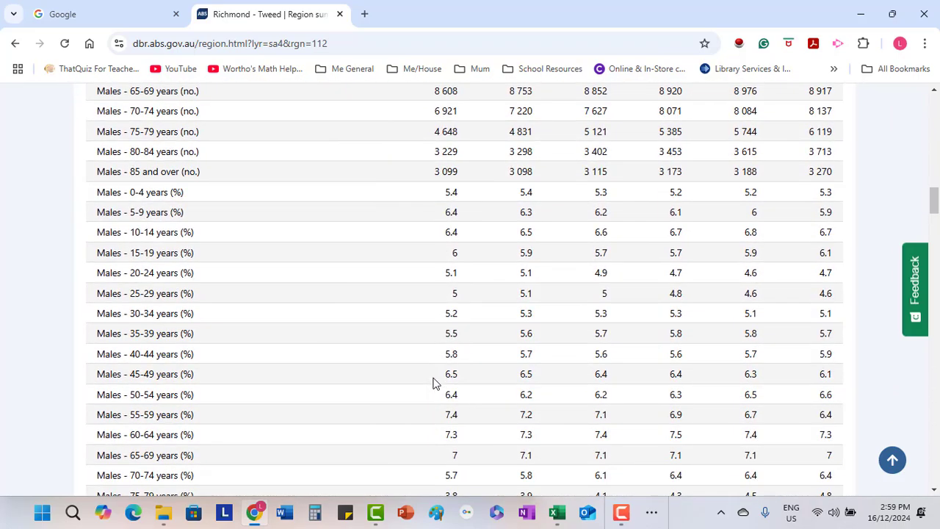
scroll(434, 383, down, 8)
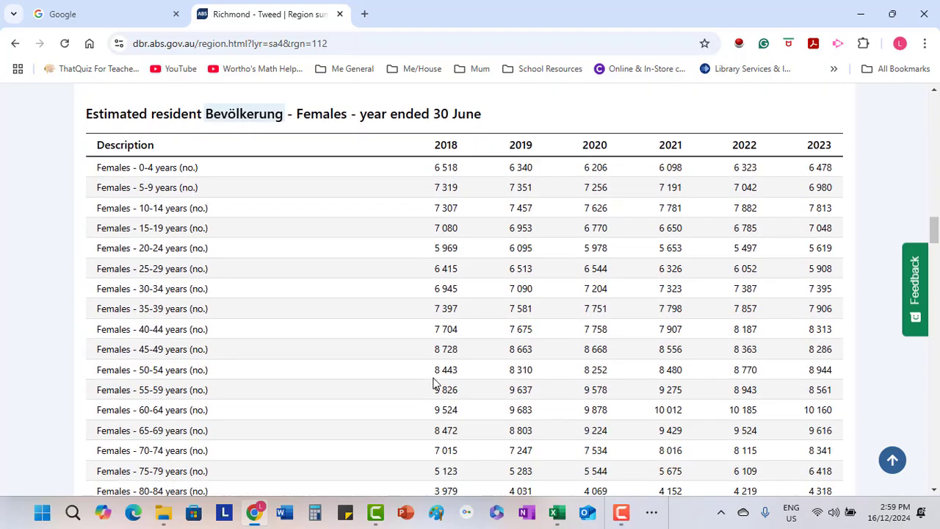
scroll(434, 383, down, 7)
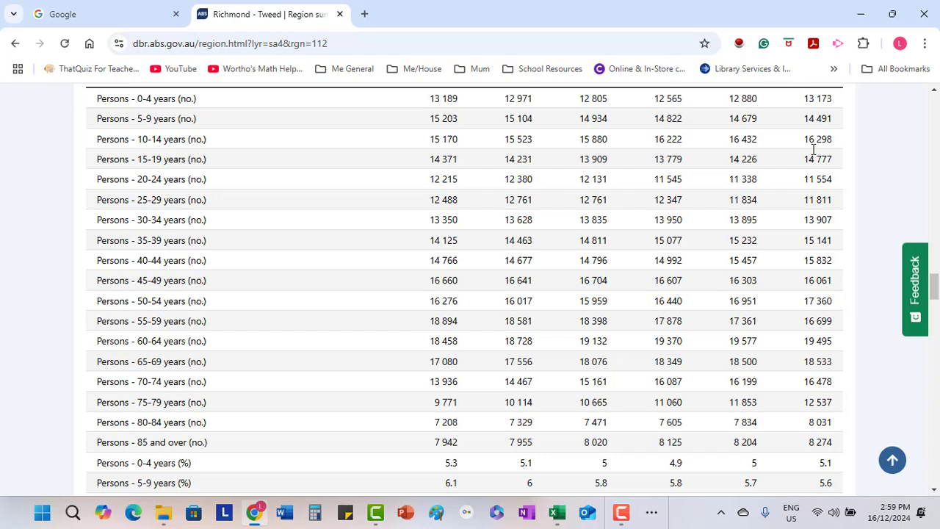
scroll(512, 214, up, 1)
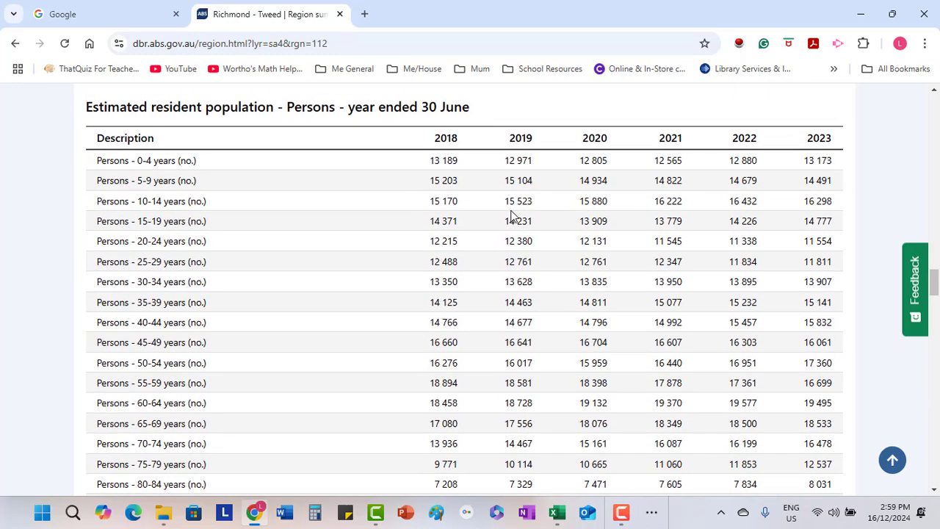
scroll(512, 215, down, 2)
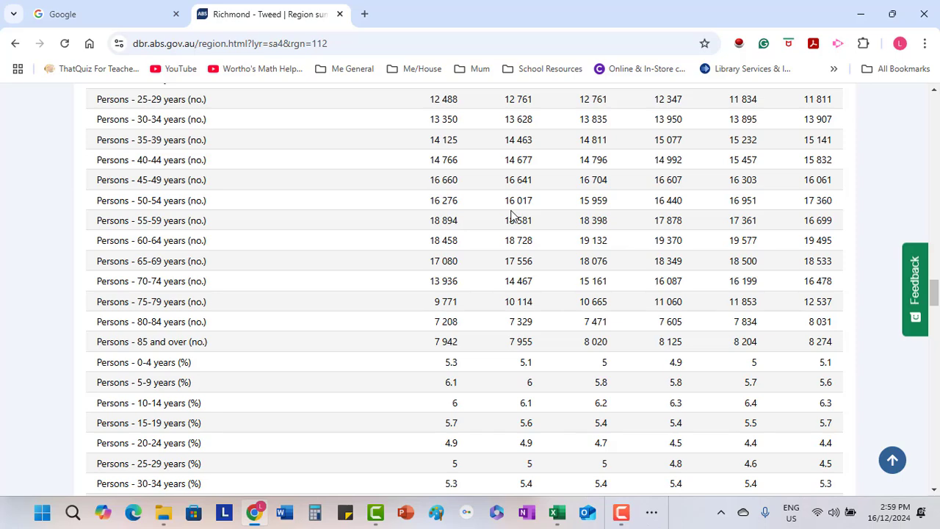
scroll(512, 214, down, 15)
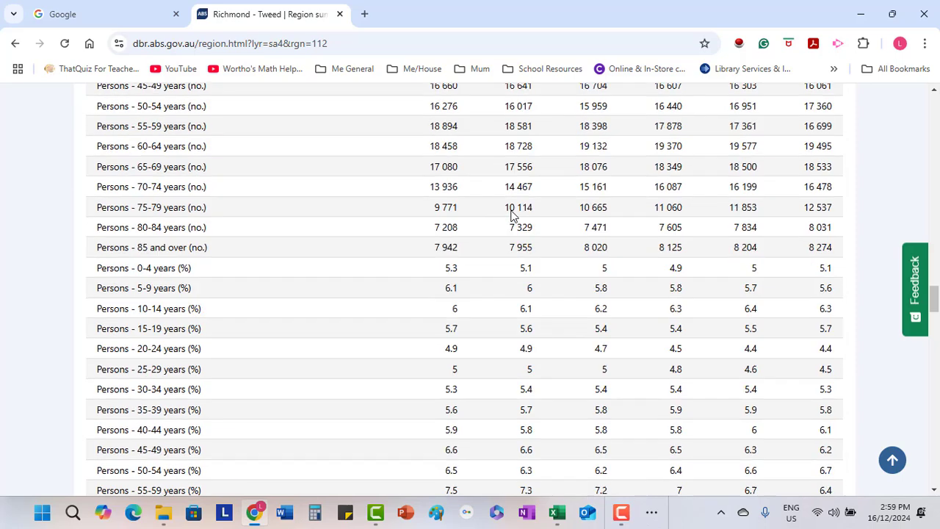
scroll(512, 214, down, 20)
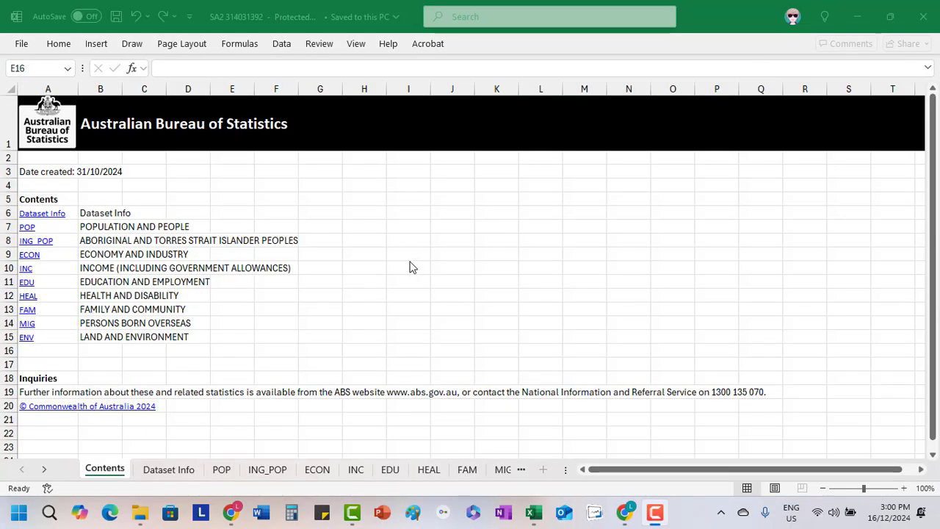
Step: Open the POP sheet of the SA2 workbook and widen the Measure Description column to show the age-group labels
click(223, 472)
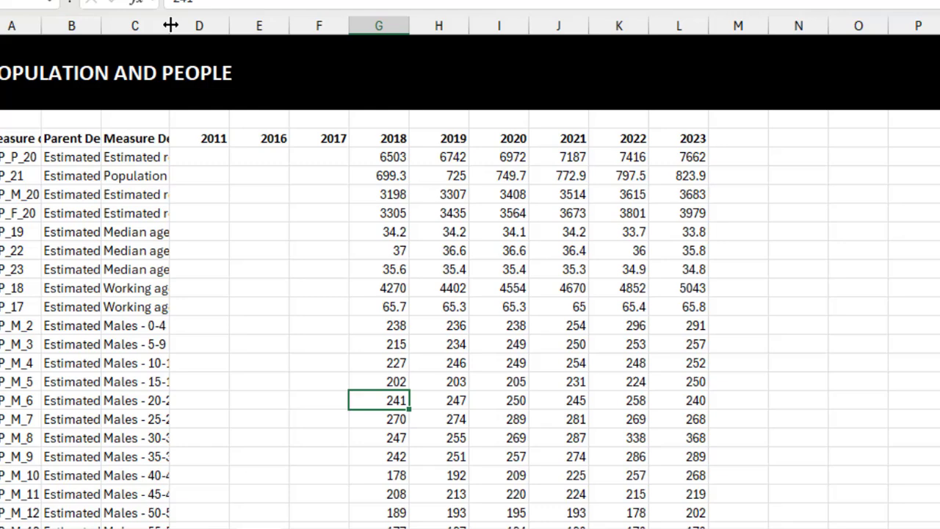
drag(170, 25, 290, 18)
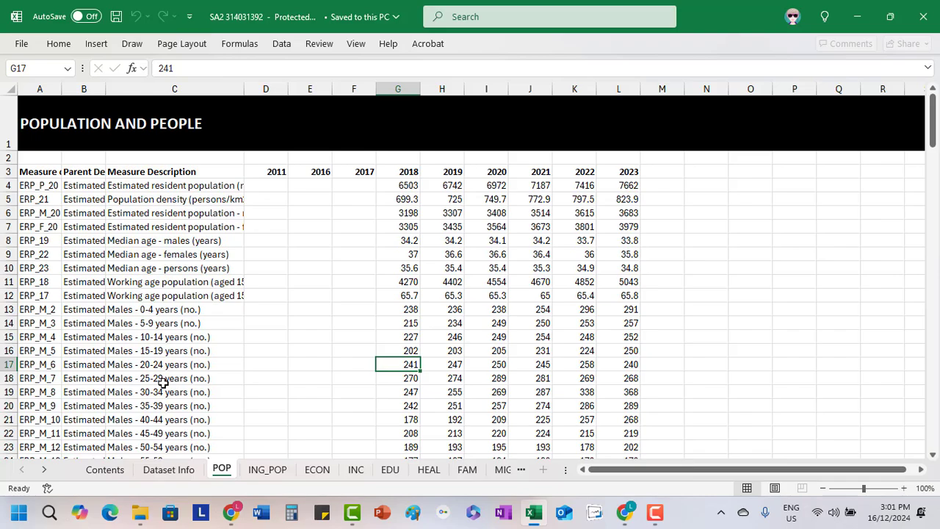
Step: Locate the Persons 0-4 years count row on the POP sheet and clear the leftover copy marquee
scroll(163, 383, down, 1)
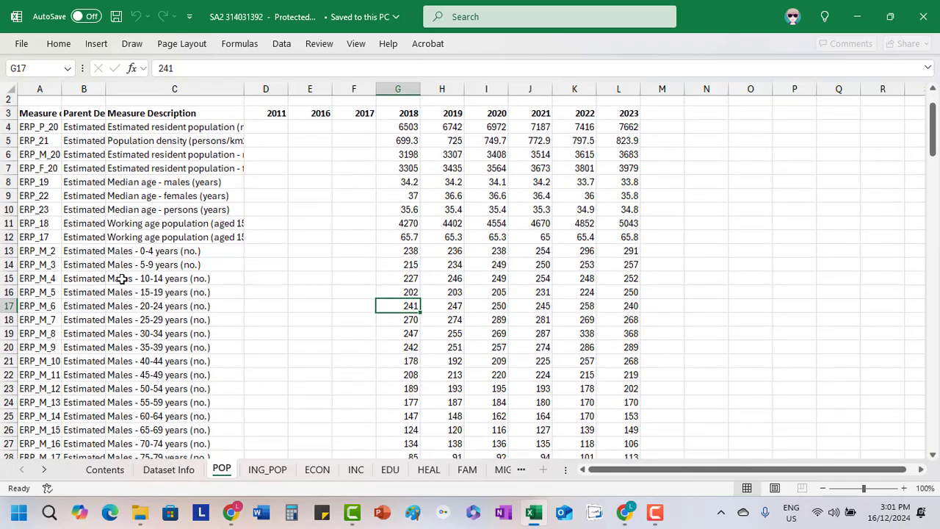
scroll(123, 389, down, 14)
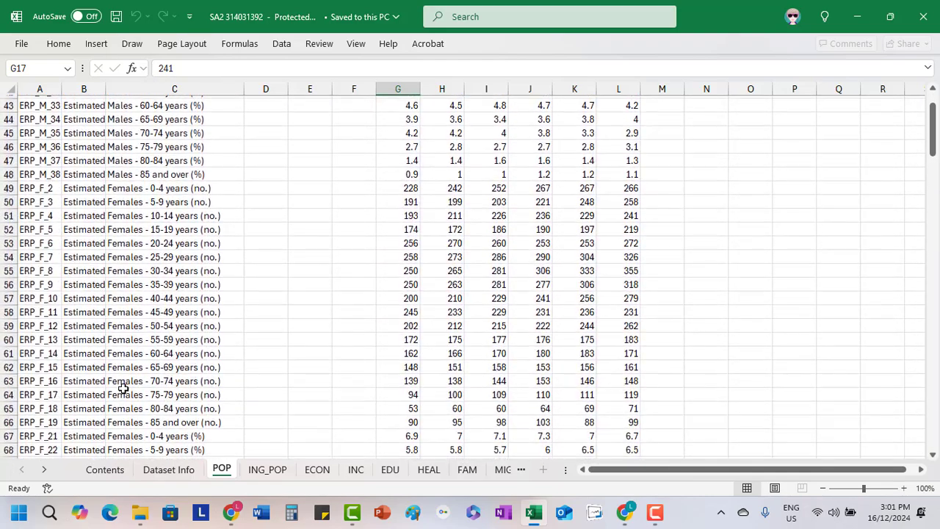
scroll(129, 312, down, 10)
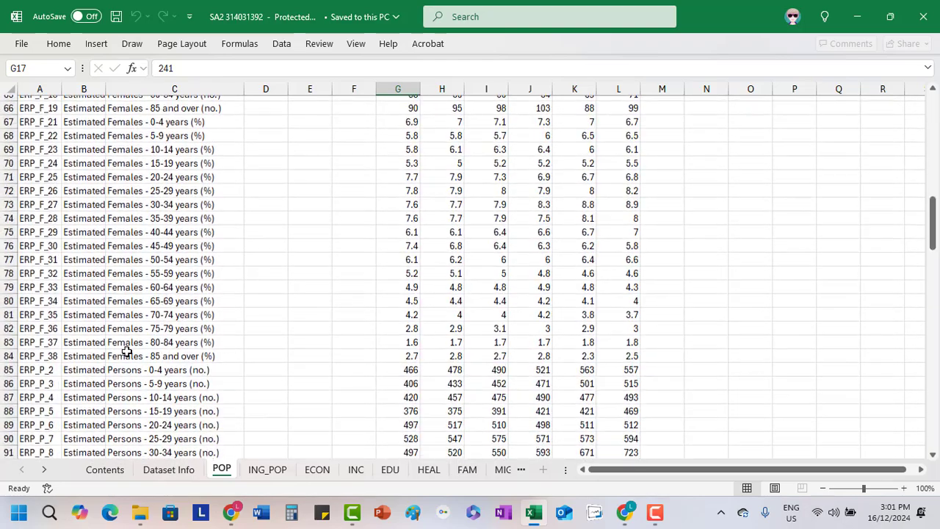
click(64, 249)
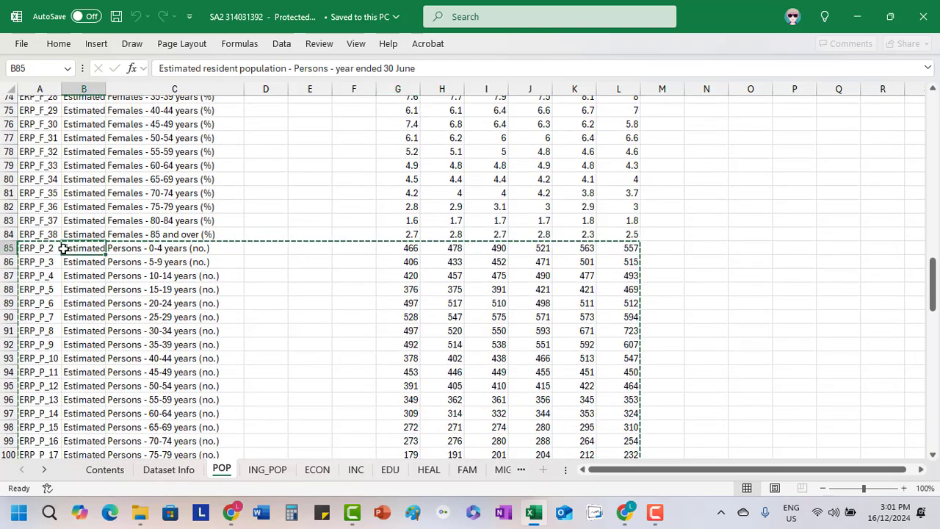
key(Escape)
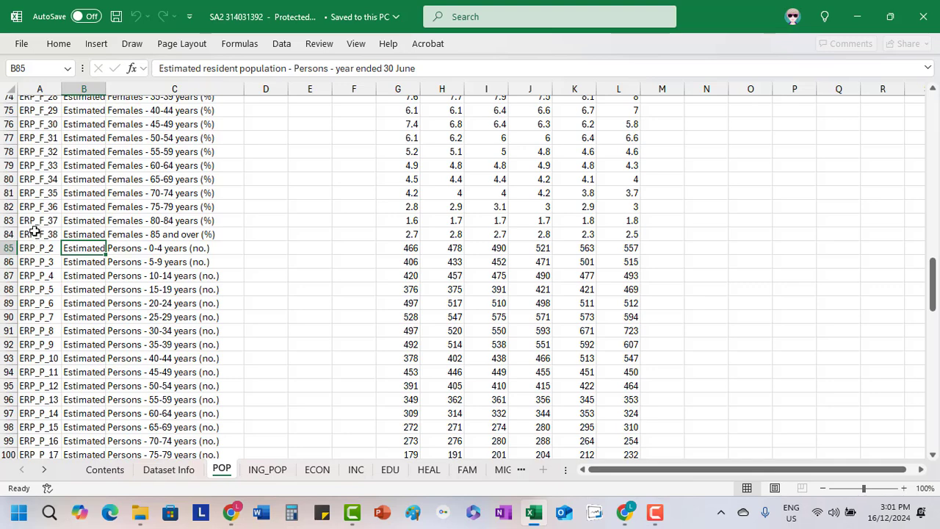
Step: Copy the Persons count rows from 0-4 years to 85 and over, columns A to L (A85:L102)
click(36, 246)
key(shift+Right)
key(shift+Right)
key(shift+Right)
key(shift+Right)
key(shift+Right)
key(shift+Right)
key(shift+Right)
key(shift+Right)
key(shift+Right)
key(shift+Right)
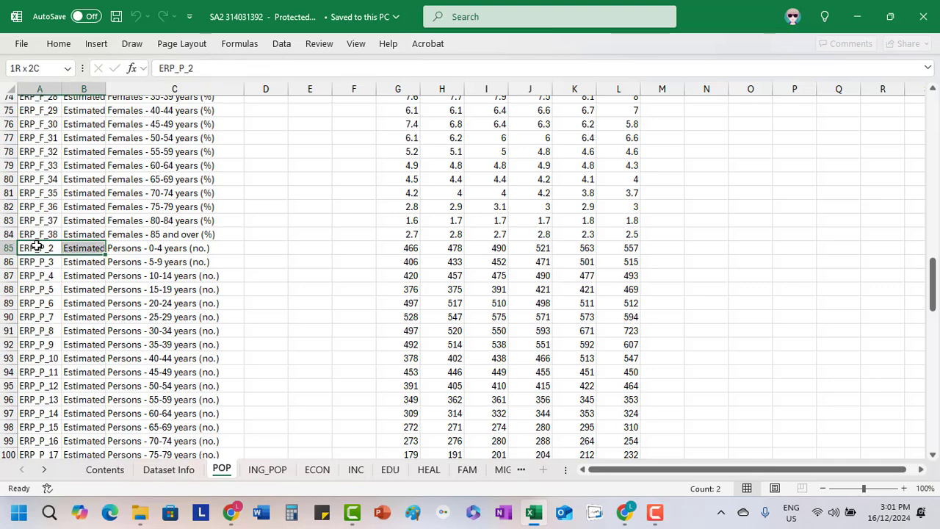
key(shift+Right)
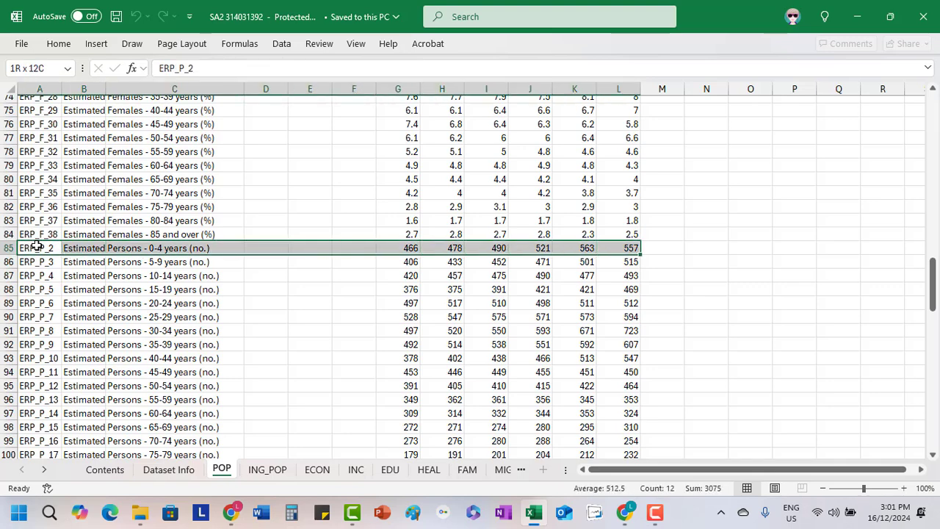
key(shift+Down)
key(shift+Down)
key(shift+Down)
key(shift+Down)
key(shift+Down)
key(shift+Down)
key(shift+Down)
key(shift+Down)
key(shift+Down)
key(shift+Down)
key(shift+Down)
key(shift+Down)
key(shift+Down)
key(shift+Down)
key(shift+Down)
key(shift+Down)
key(shift+Down)
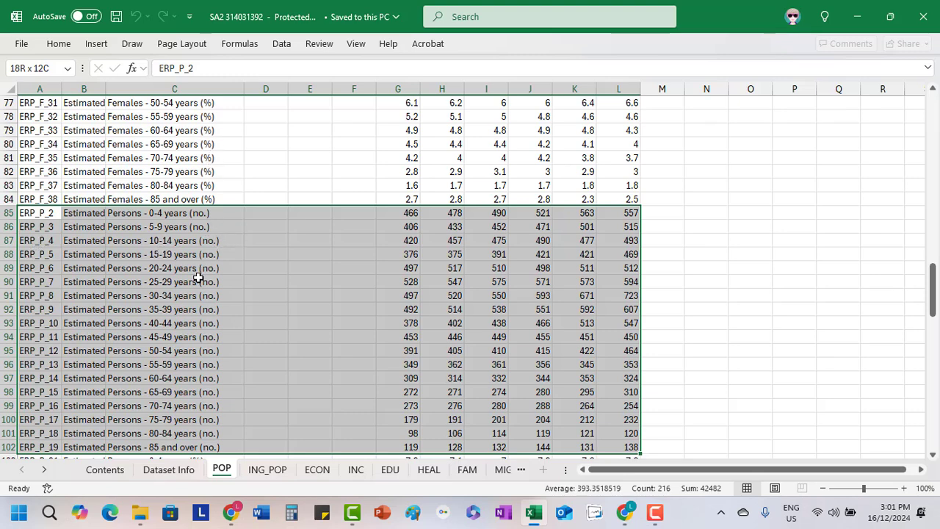
key(ctrl+c)
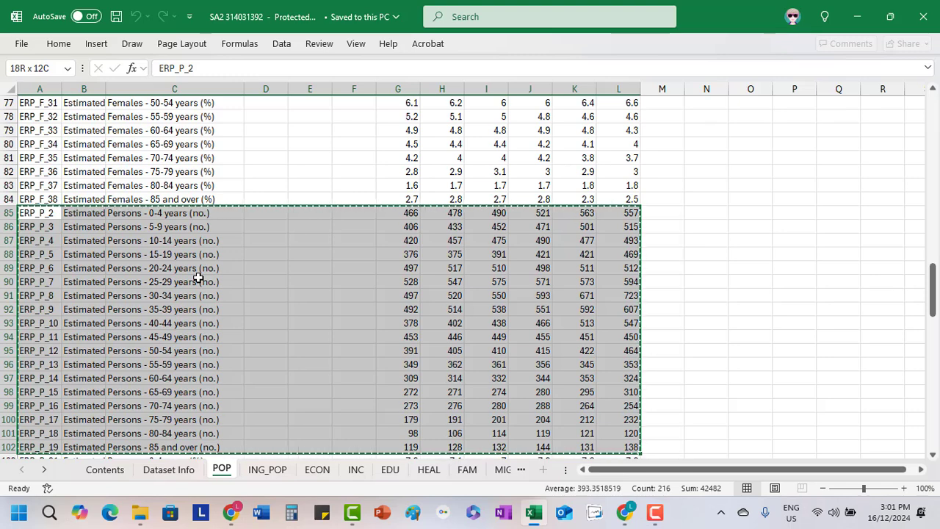
Step: Create a blank workbook and paste the copied Persons rows starting at cell A2
click(22, 44)
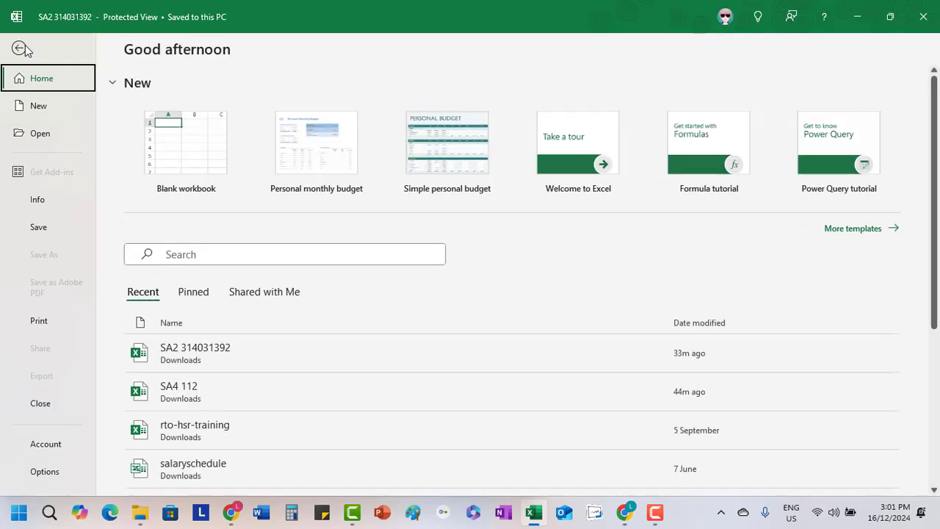
click(183, 161)
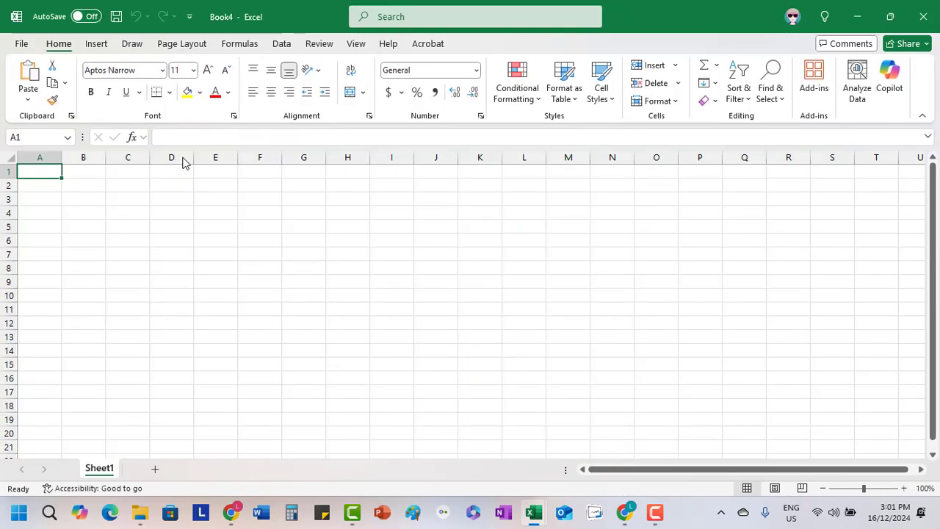
key(Return)
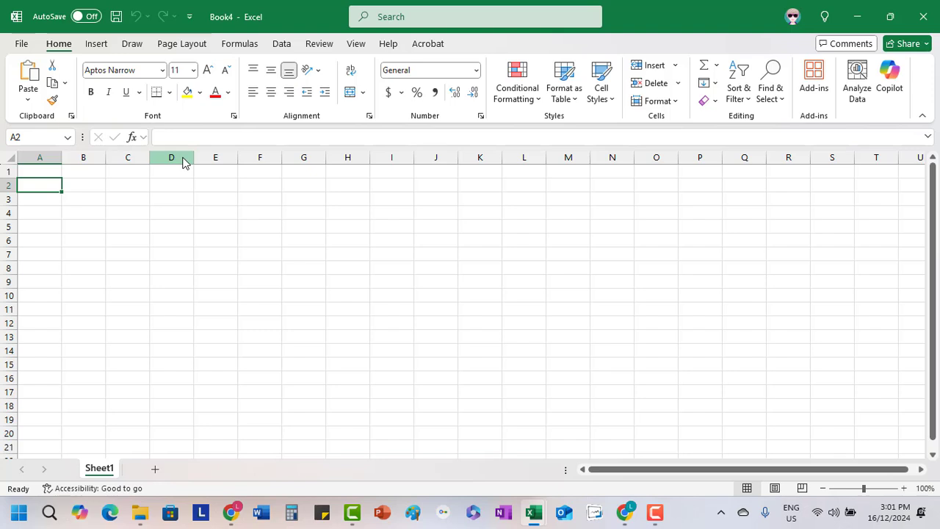
key(ctrl+v)
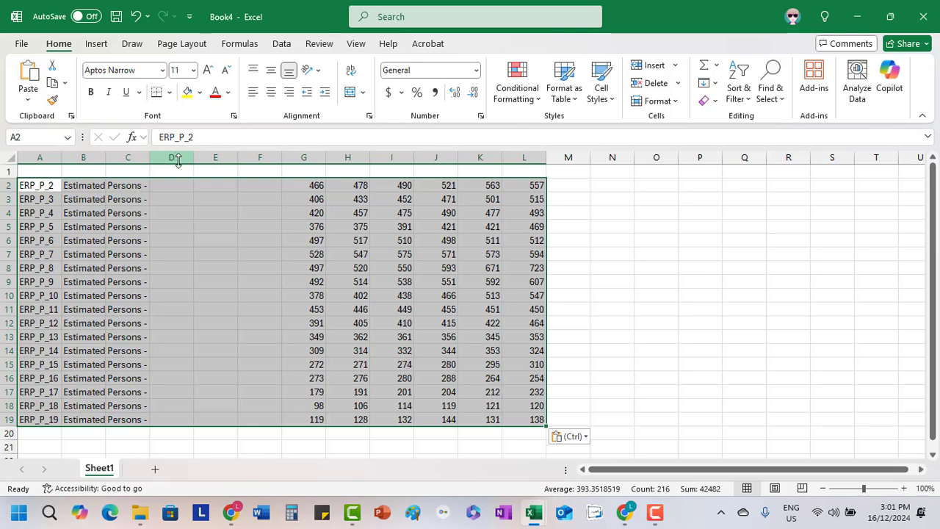
Step: Widen column C of the new sheet so the full Persons age-group labels fit
click(180, 174)
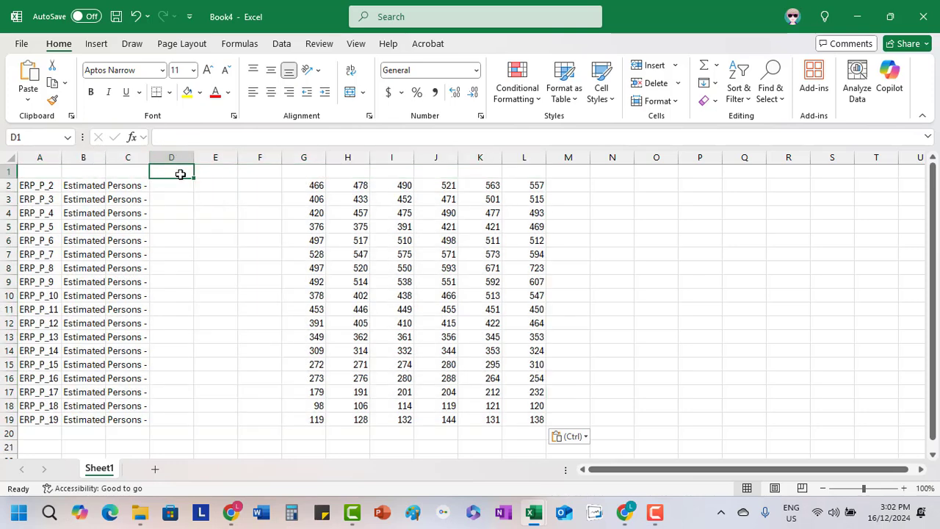
click(131, 158)
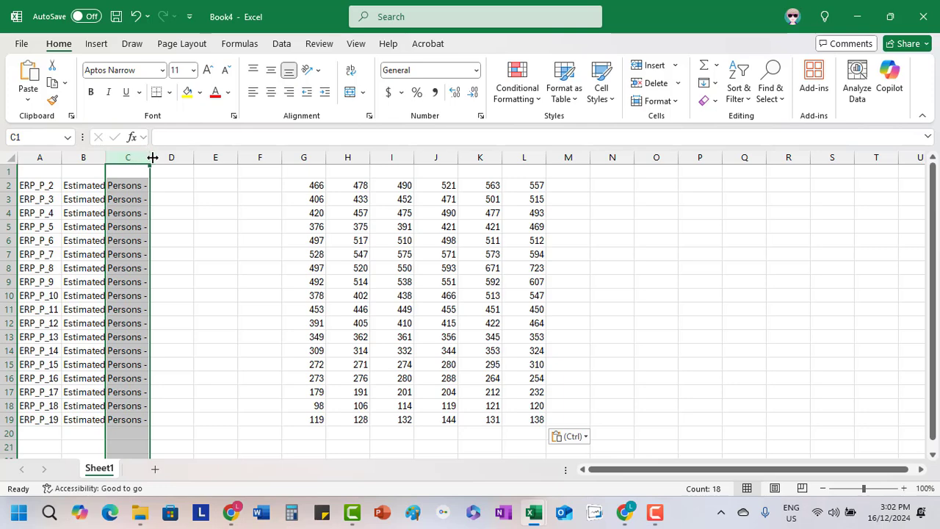
drag(150, 157, 230, 156)
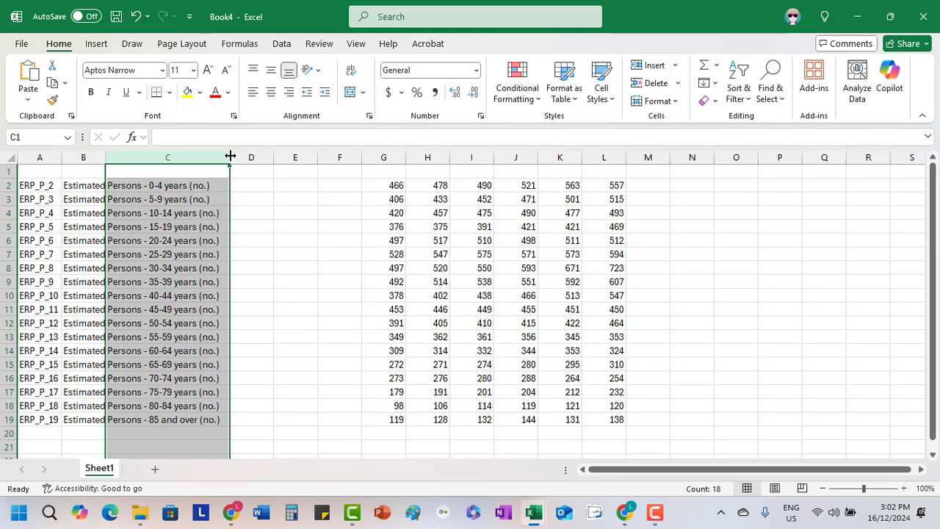
click(250, 195)
Step: Delete columns A and B, which hold the series codes and the Estimated descriptions
click(44, 158)
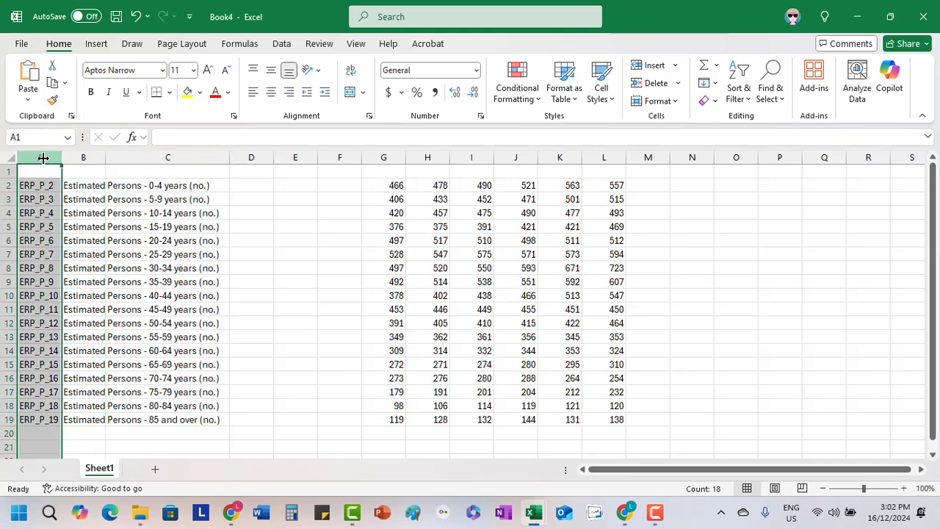
key(shift+Right)
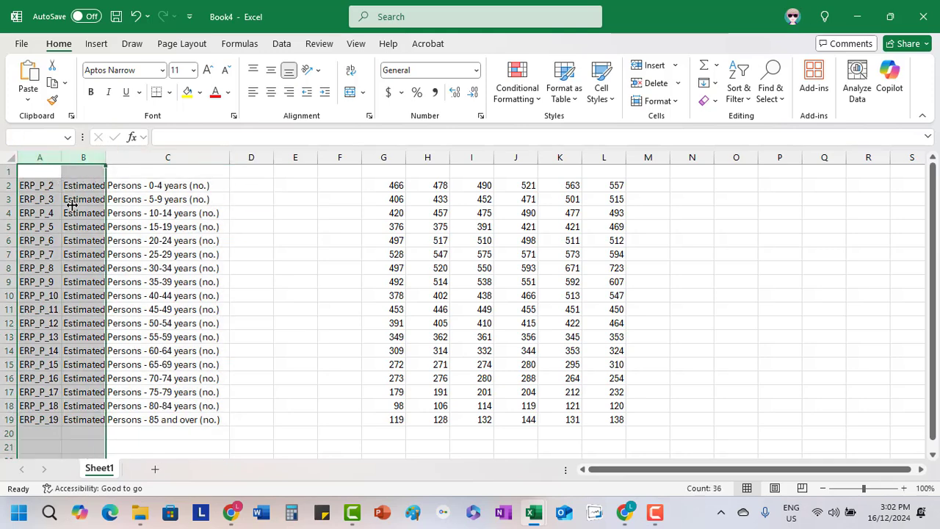
right_click(77, 156)
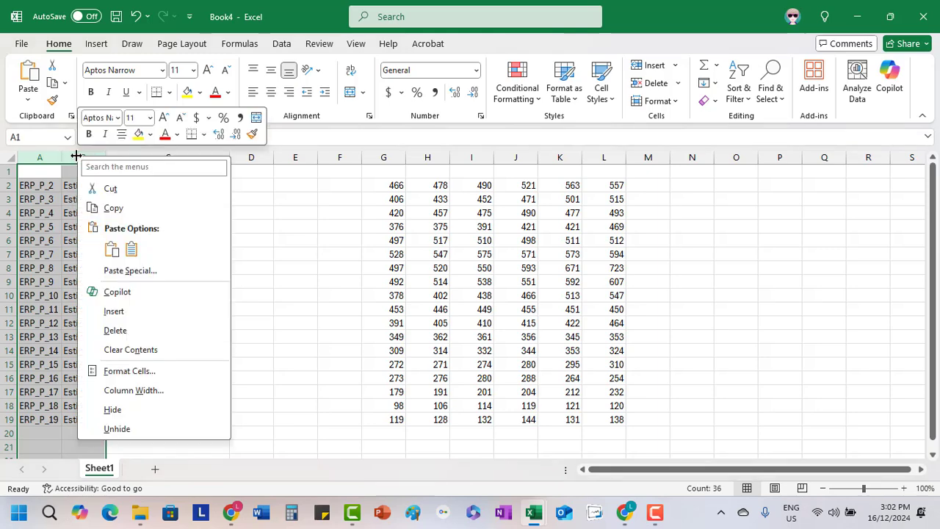
click(109, 332)
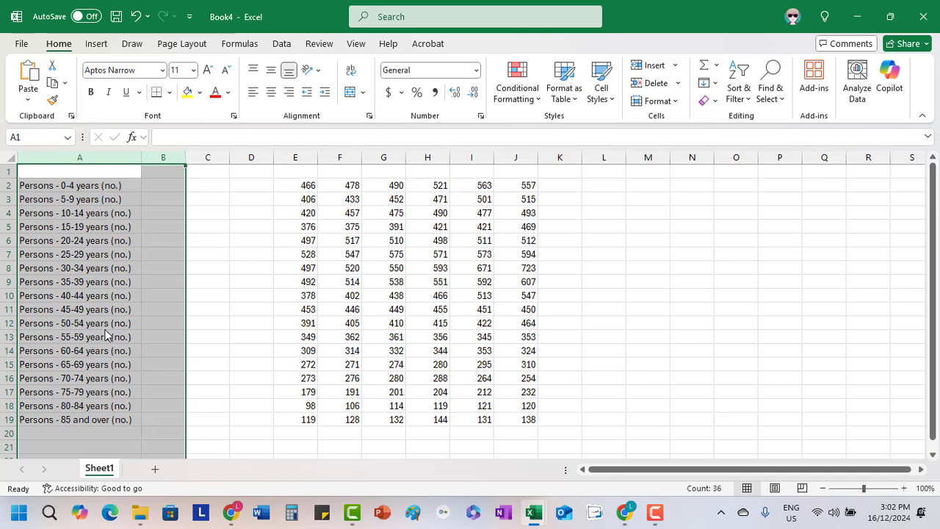
Step: Delete columns C through I, keeping only the latest count column beside the age-group labels and the blank column B
click(205, 284)
click(206, 161)
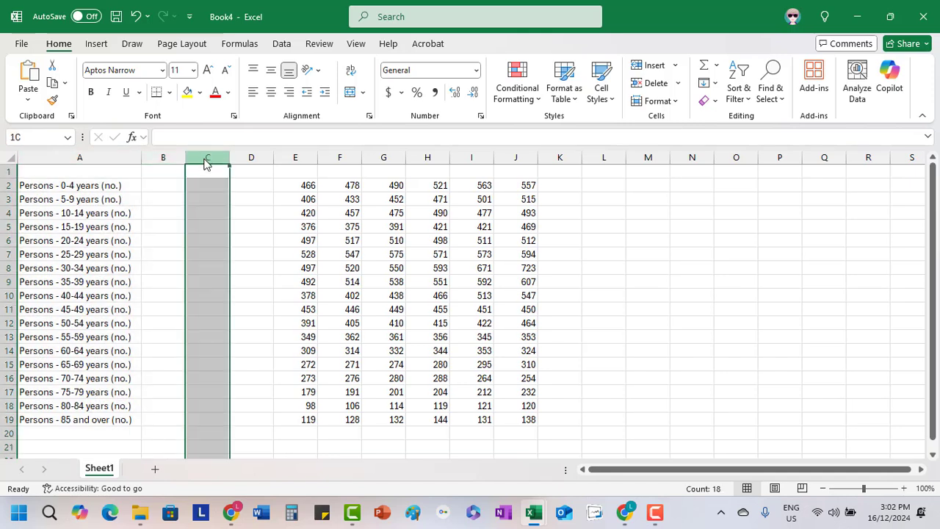
key(shift+Right)
key(shift+Right)
key(shift+Right)
key(shift+Right)
key(shift+Right)
key(shift+Right)
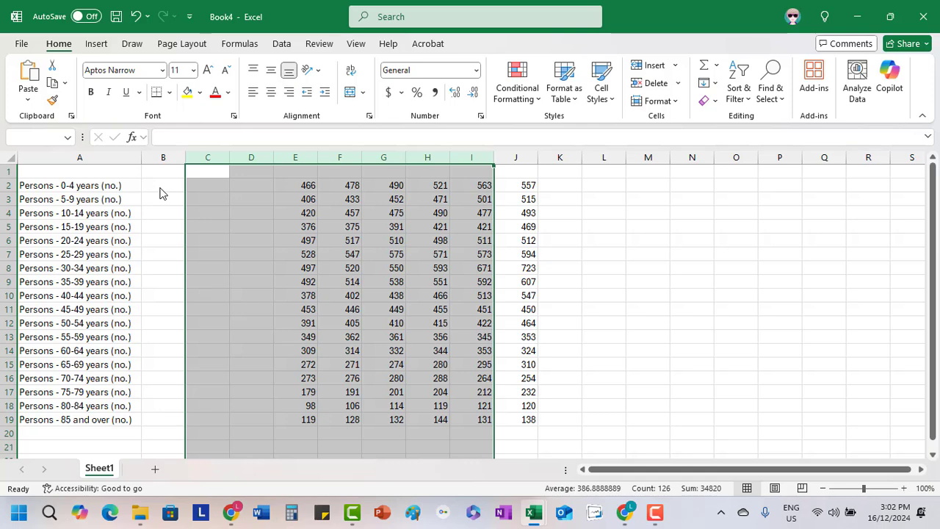
right_click(459, 160)
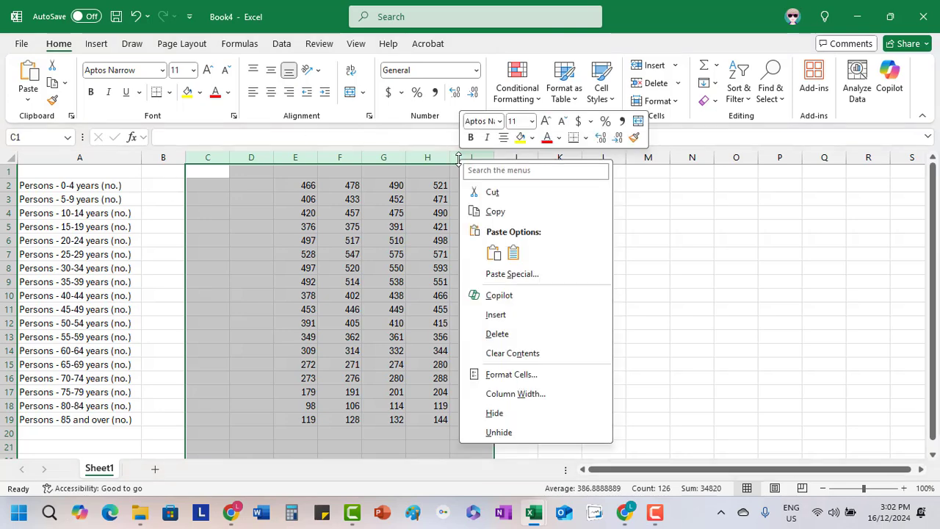
click(485, 334)
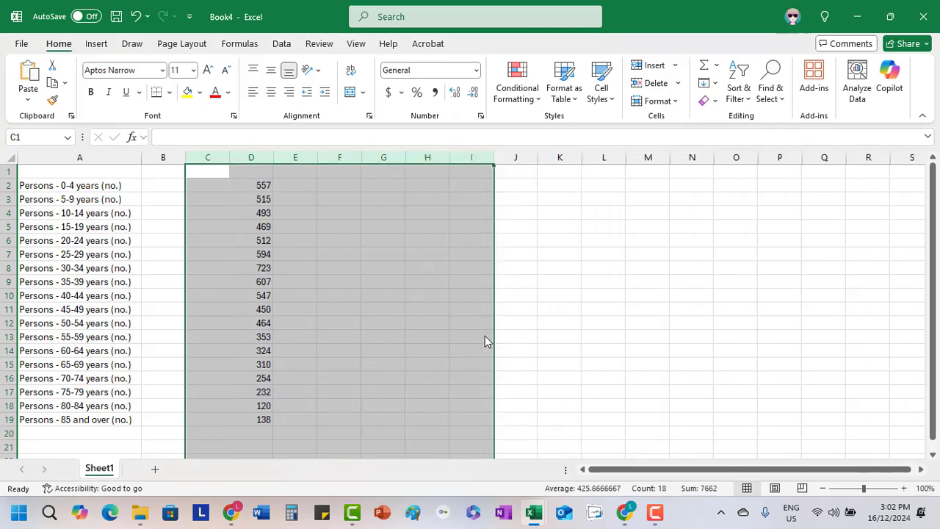
Step: Enter the headings Frequency in C1 above the counts and Mid Point in B1 above the blank column
click(217, 176)
text(Fre)
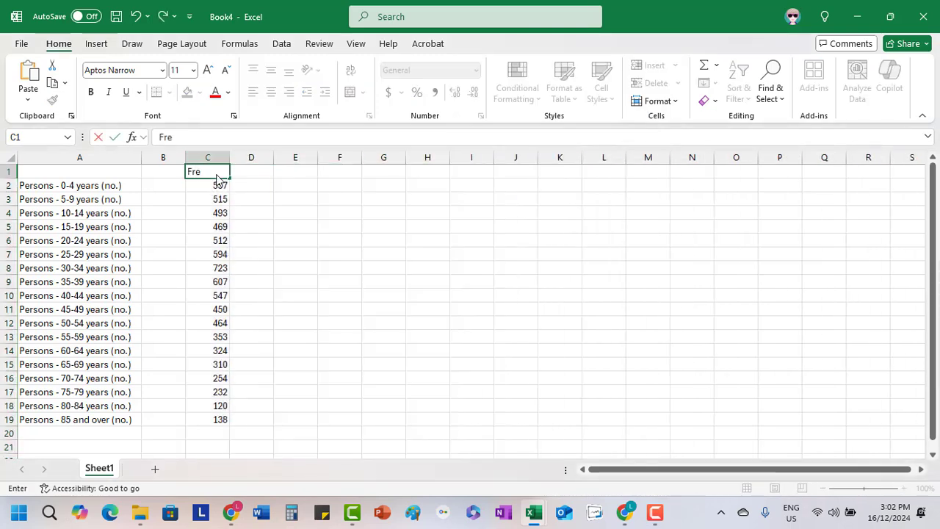
text(quency)
key(Return)
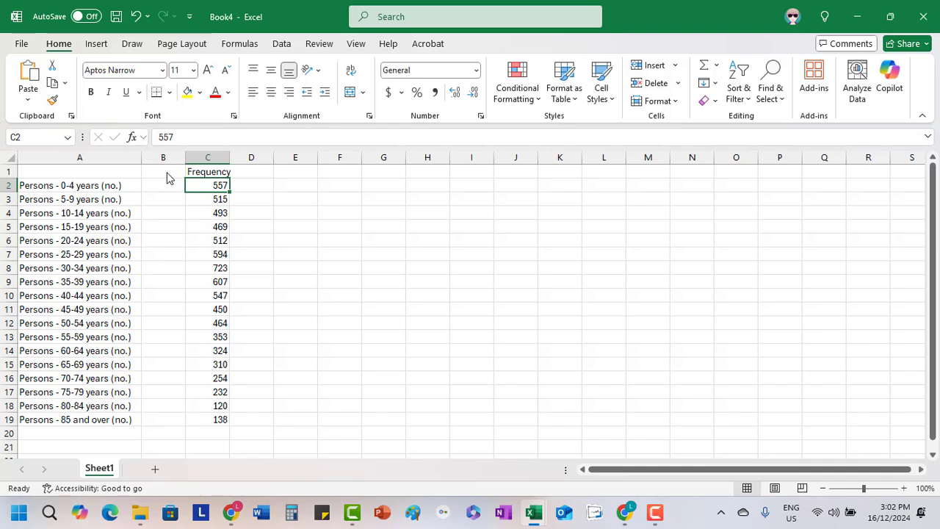
click(168, 175)
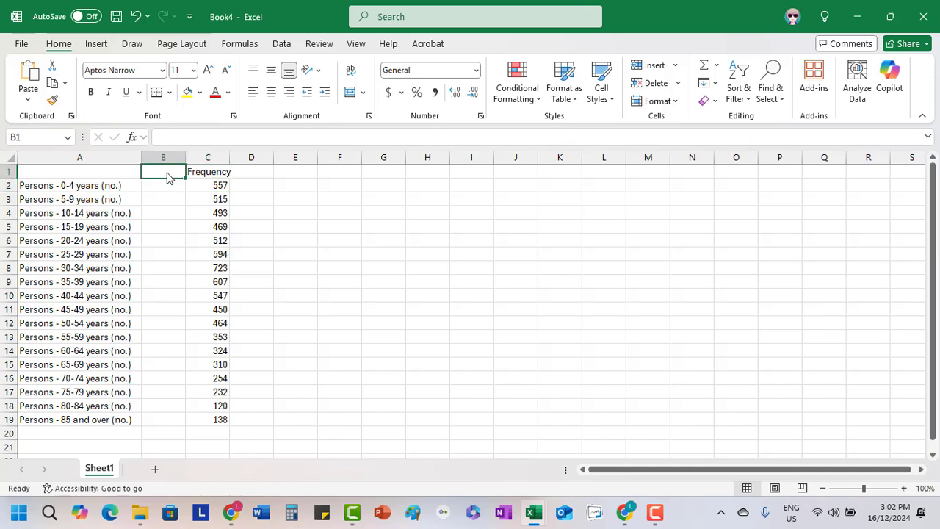
text(Mid P)
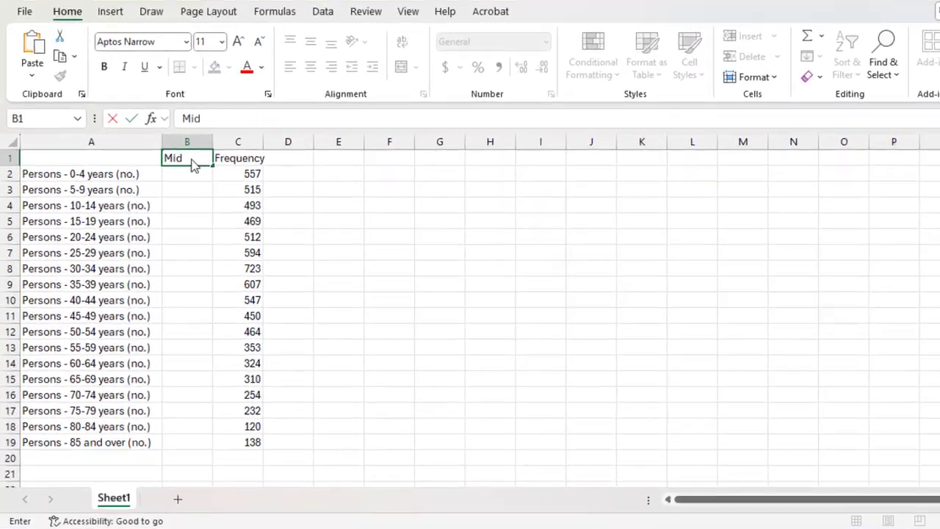
text(oint)
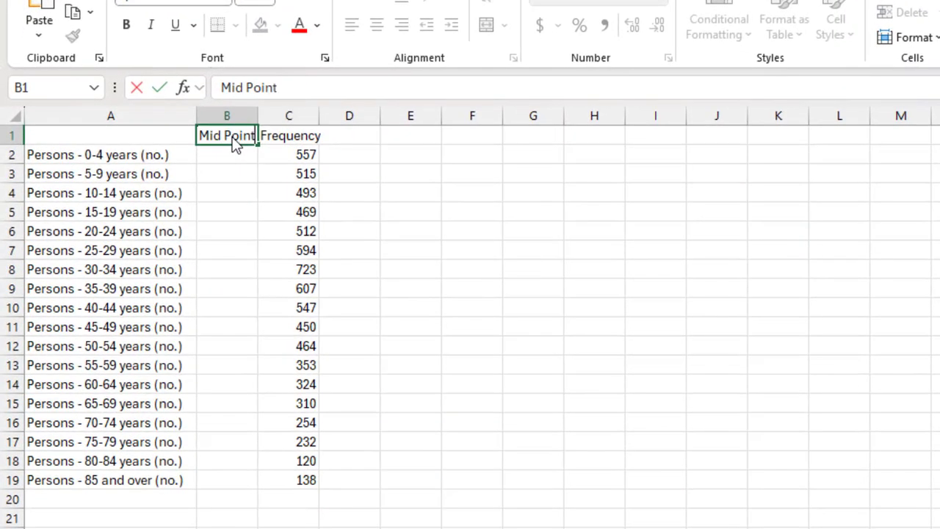
key(Return)
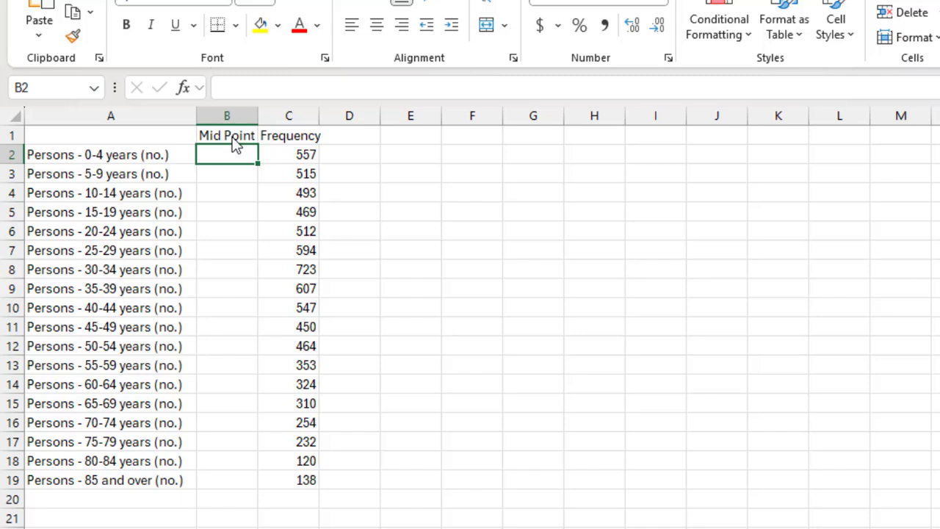
Step: Enter the mid points 2 for the 0-4 years group in B2 and 7 for the 5-9 years group in B3
text(2)
key(Return)
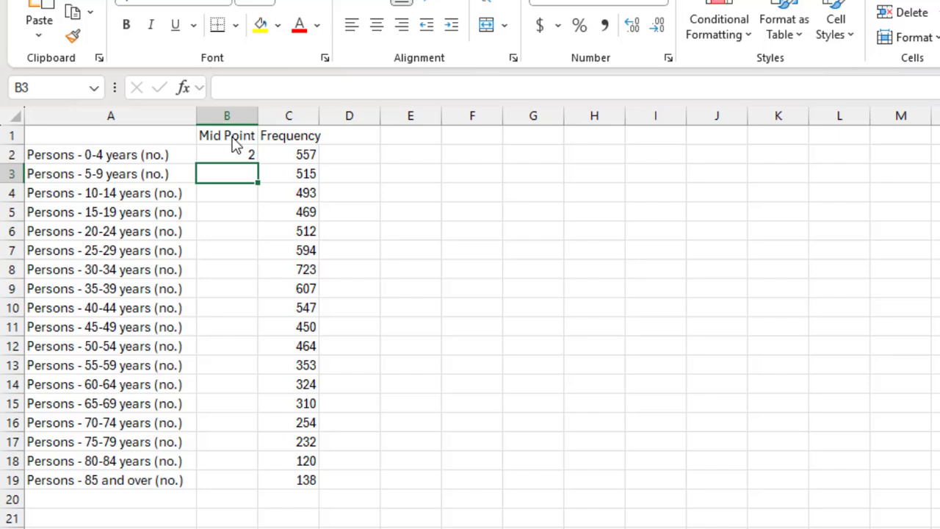
text(7)
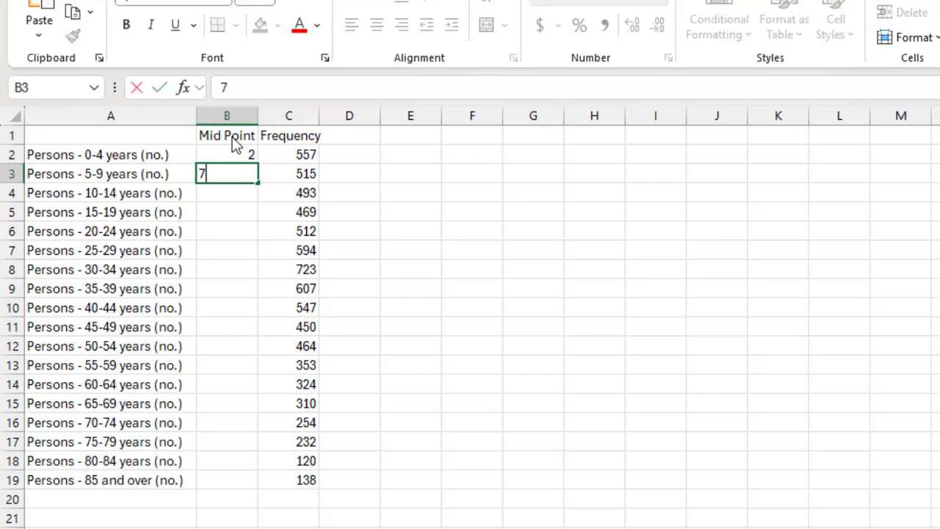
key(Return)
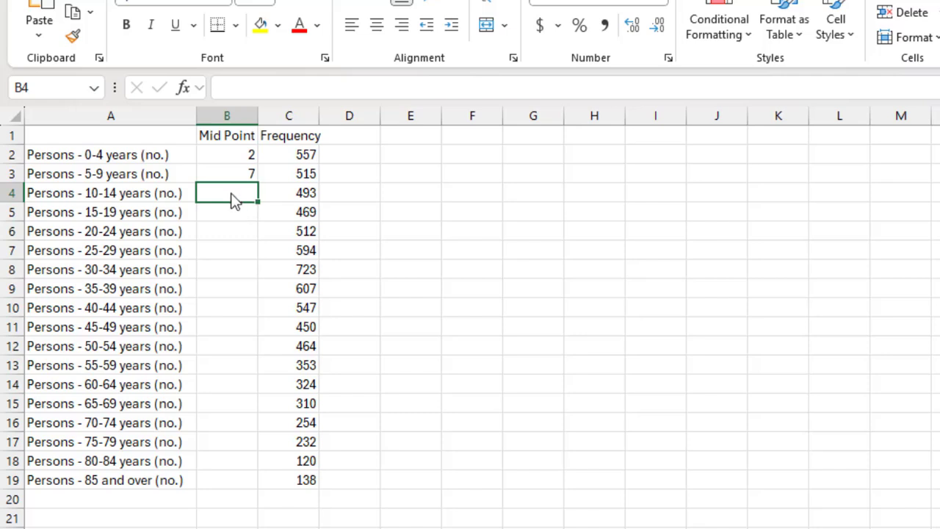
Step: Calculate the 10-14 years mid point in B4 with =B3+5 and fill the formula down to B19
text(=)
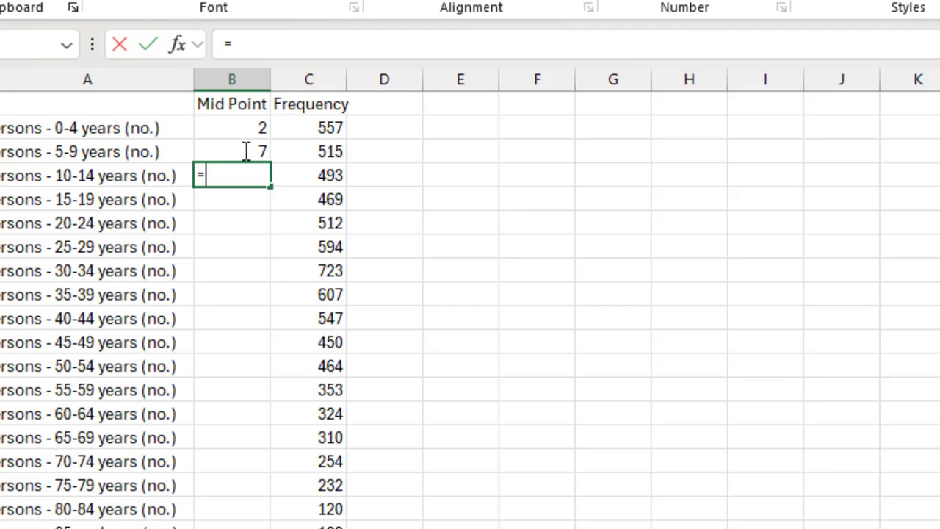
click(248, 152)
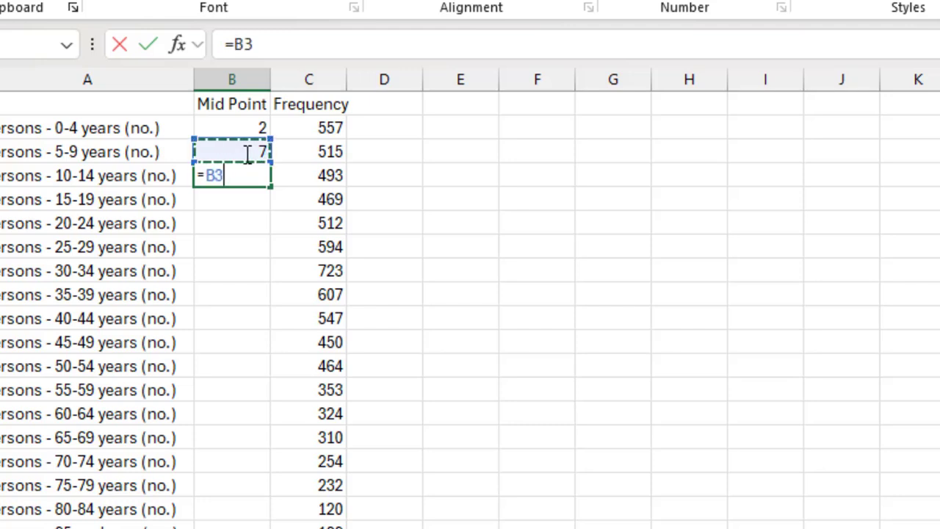
text(+5)
key(Return)
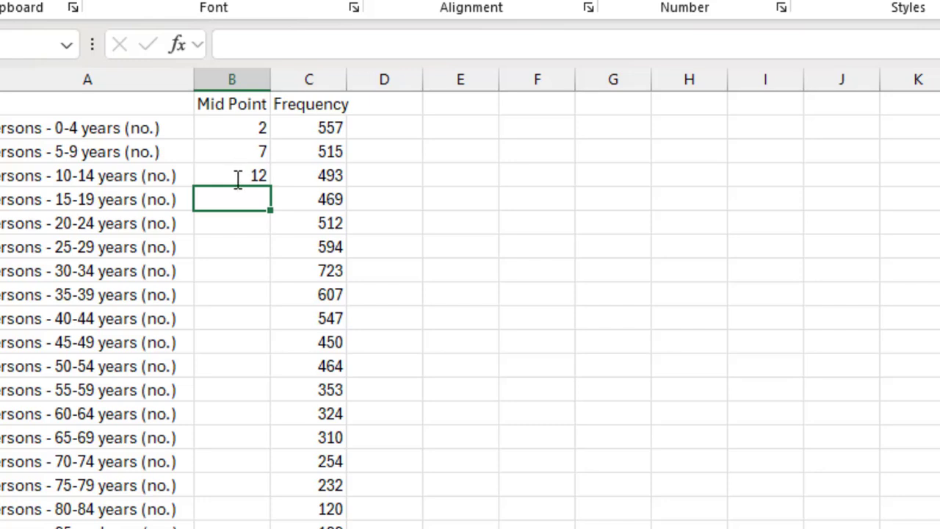
click(233, 173)
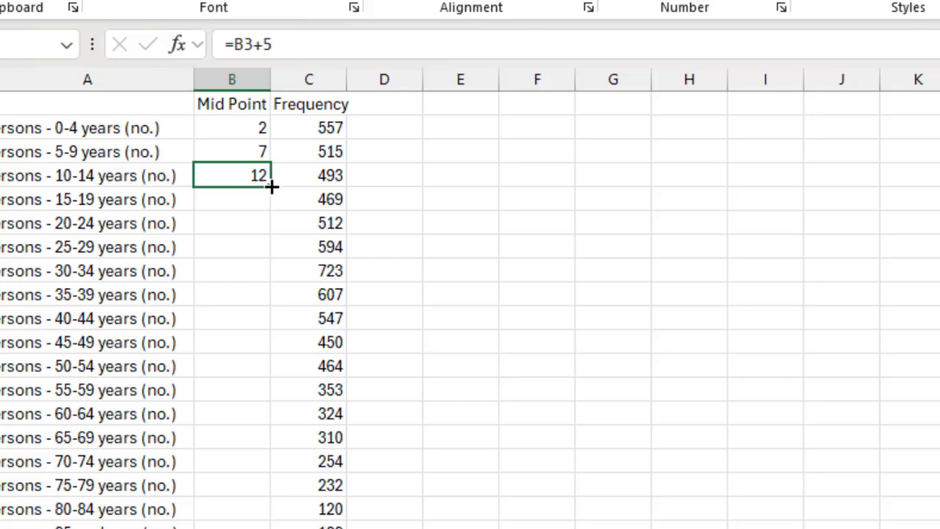
drag(271, 187, 255, 400)
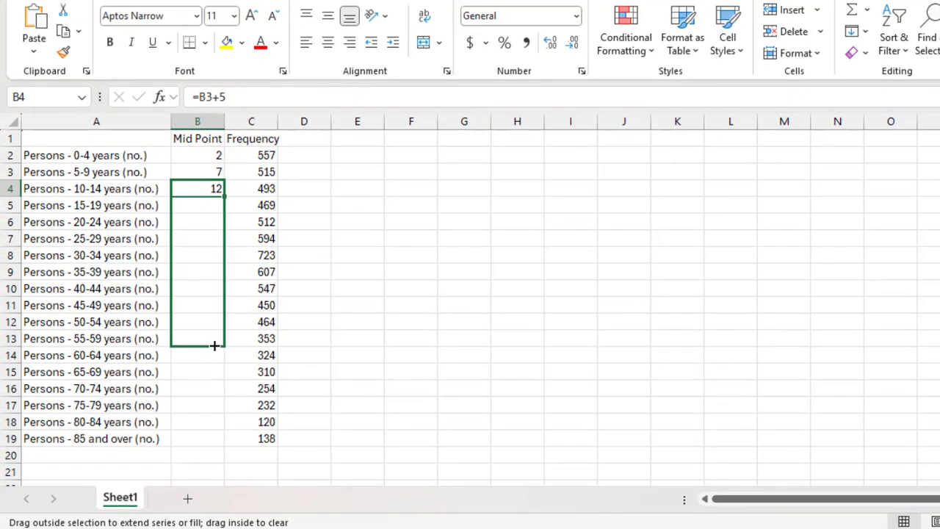
drag(214, 346, 213, 449)
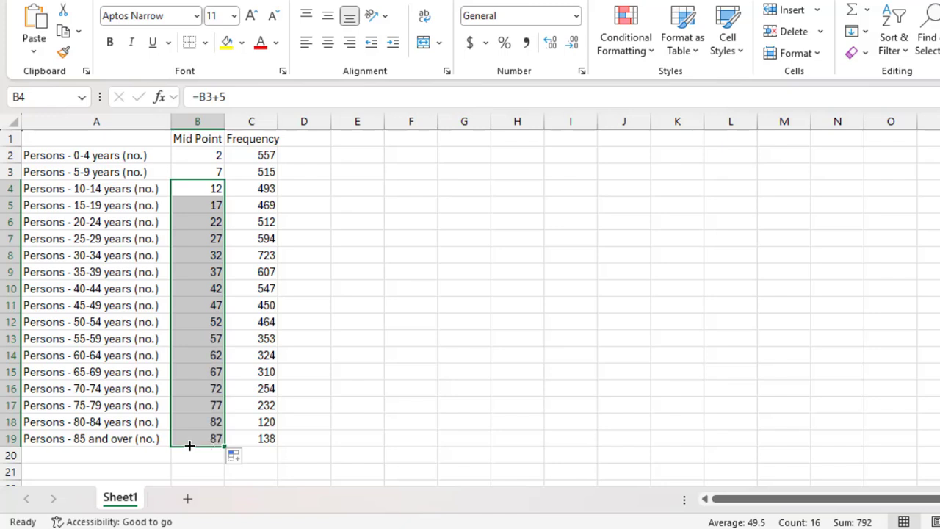
click(190, 439)
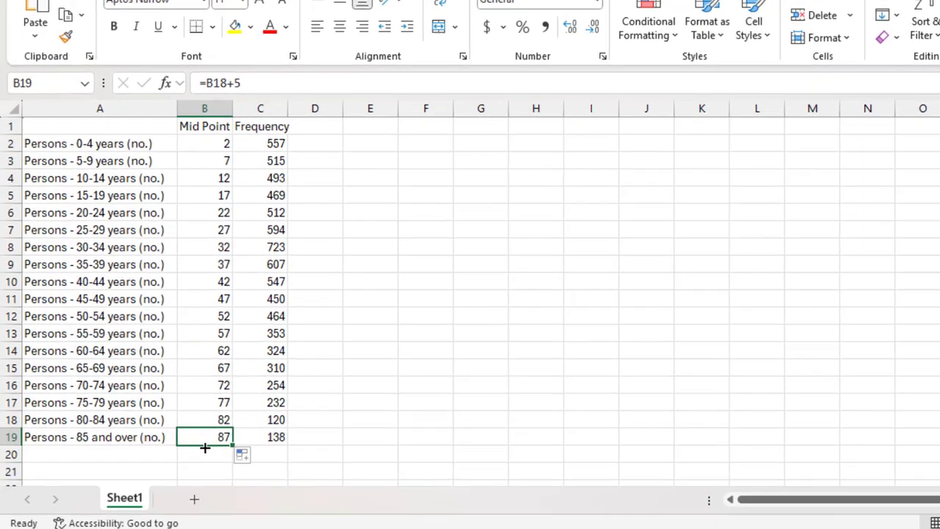
Step: Label B20 as total and sum the frequencies in C20 with =sum(C2:C19)
click(199, 456)
text(total)
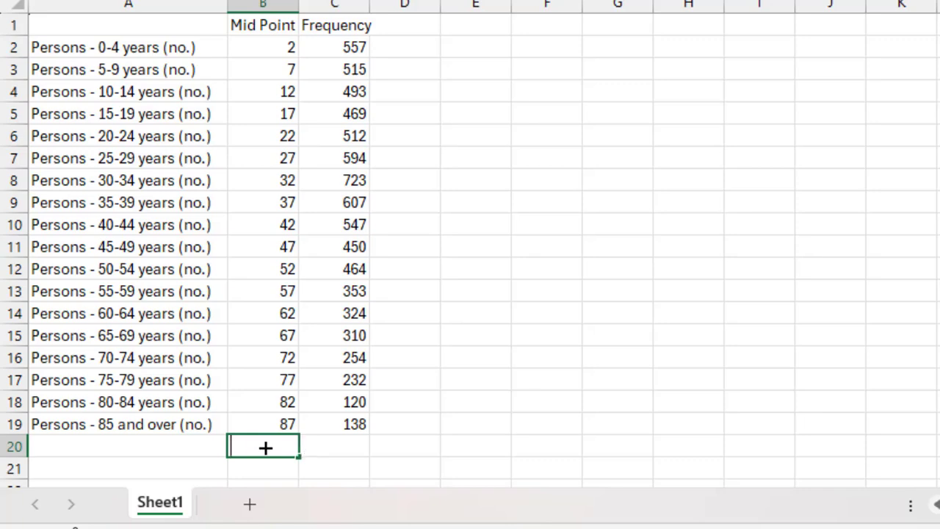
key(Return)
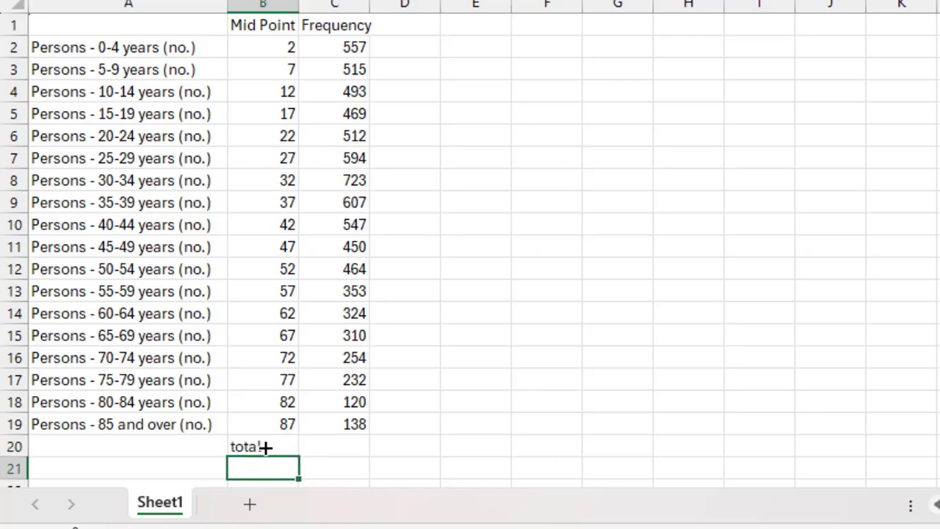
click(340, 447)
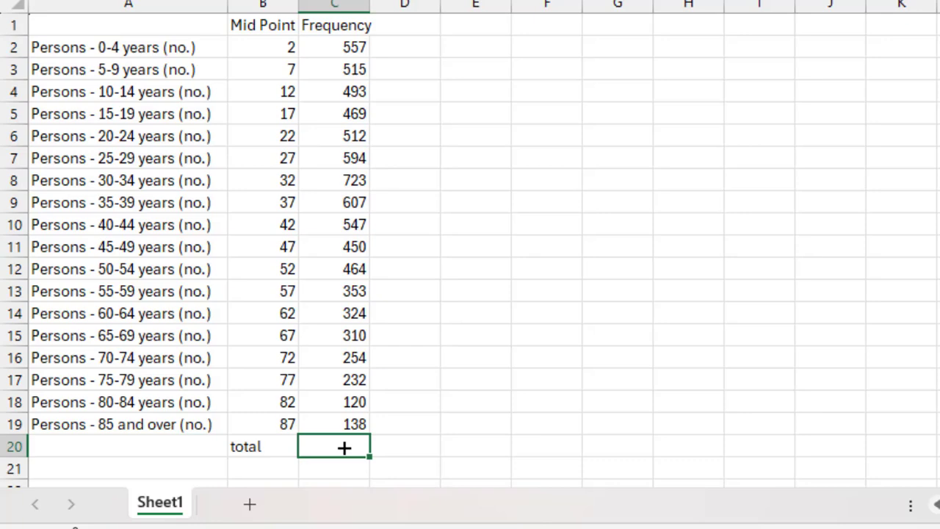
text(=sum)
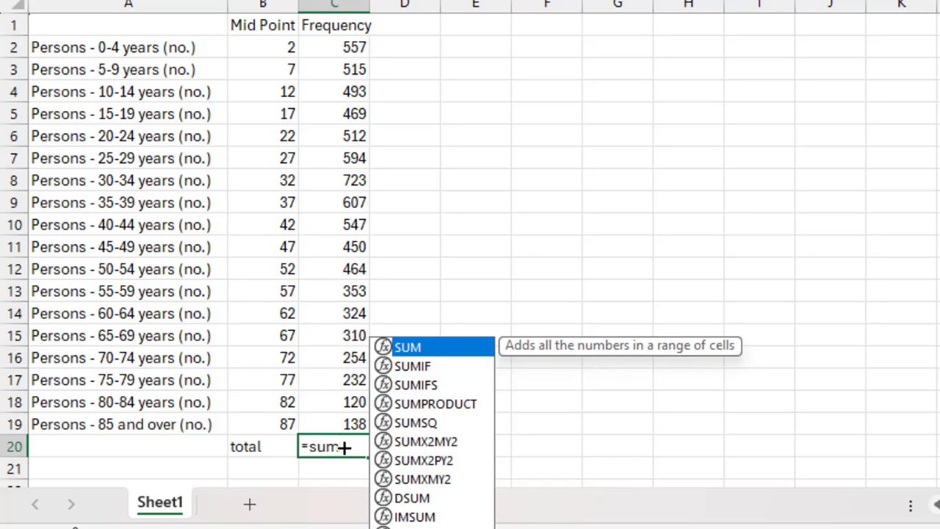
text(()
key(Up)
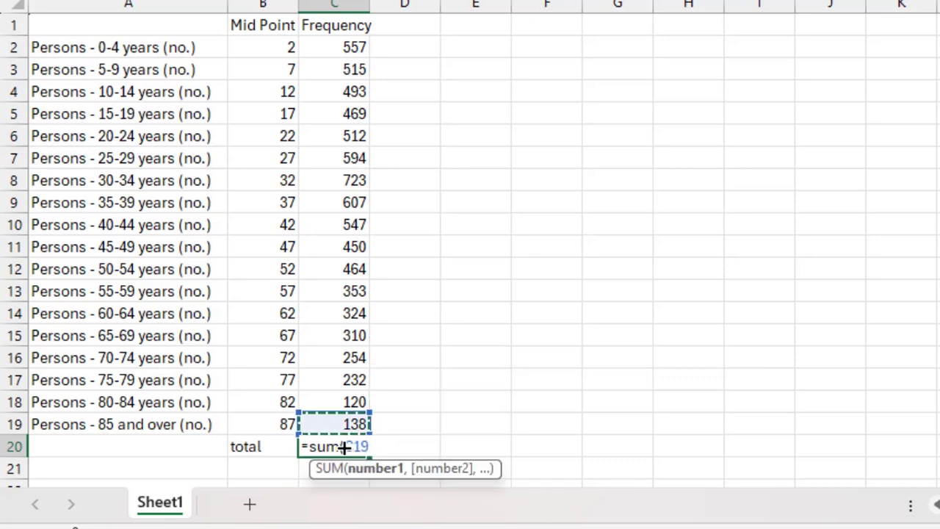
key(shift+Up)
key(shift+Up)
key(shift+Up)
key(shift+Up)
key(shift+Up)
key(shift+Up)
key(shift+Up)
key(shift+Up)
key(shift+Up)
key(shift+Up)
key(shift+Up)
key(shift+Up)
key(shift+Up)
key(shift+Up)
key(shift+Up)
key(shift+Up)
key(shift+Up)
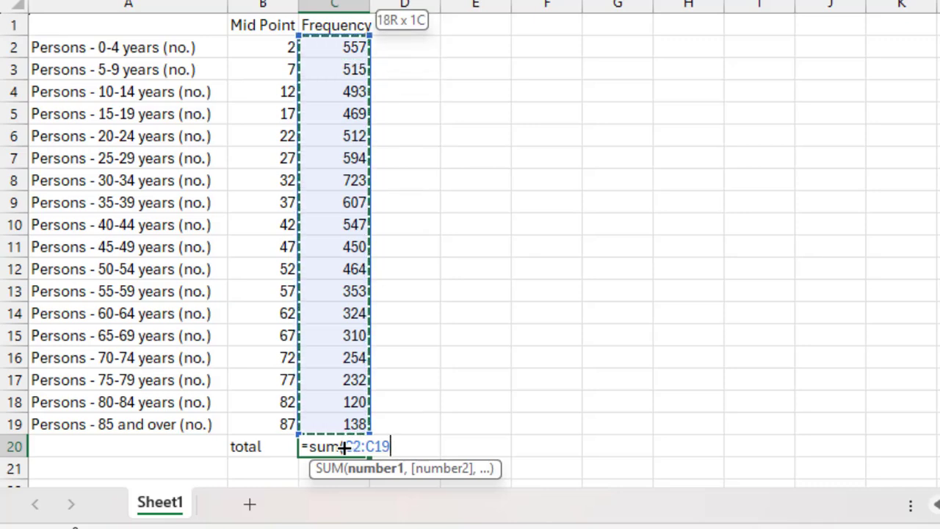
text())
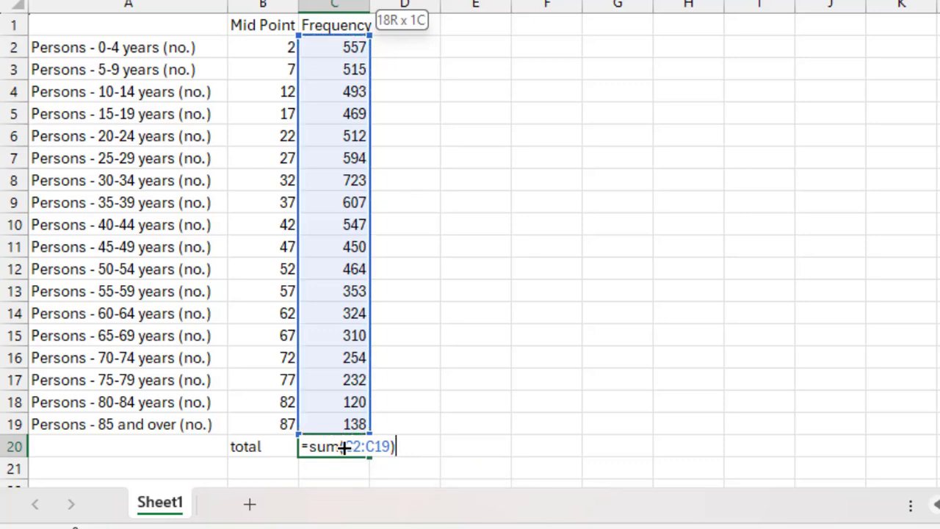
key(Return)
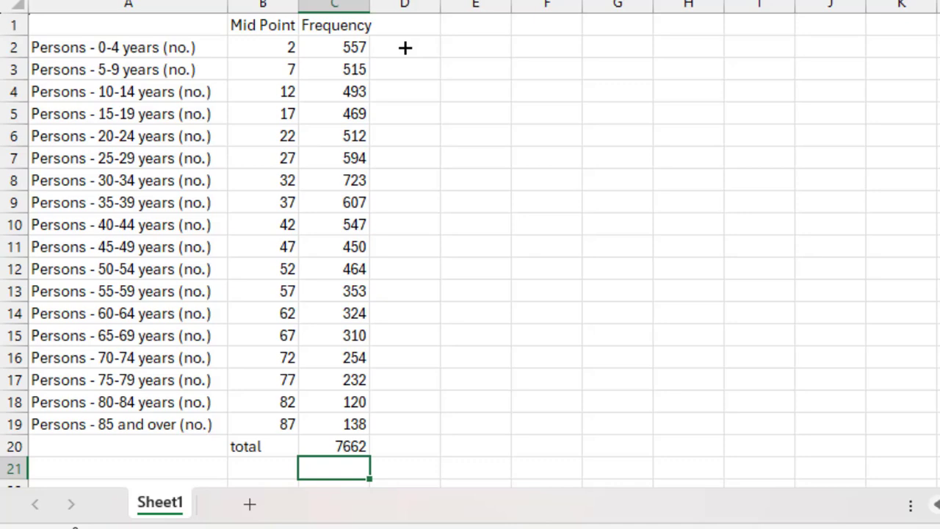
Step: Enter the heading midpoint x freq in D1
click(409, 23)
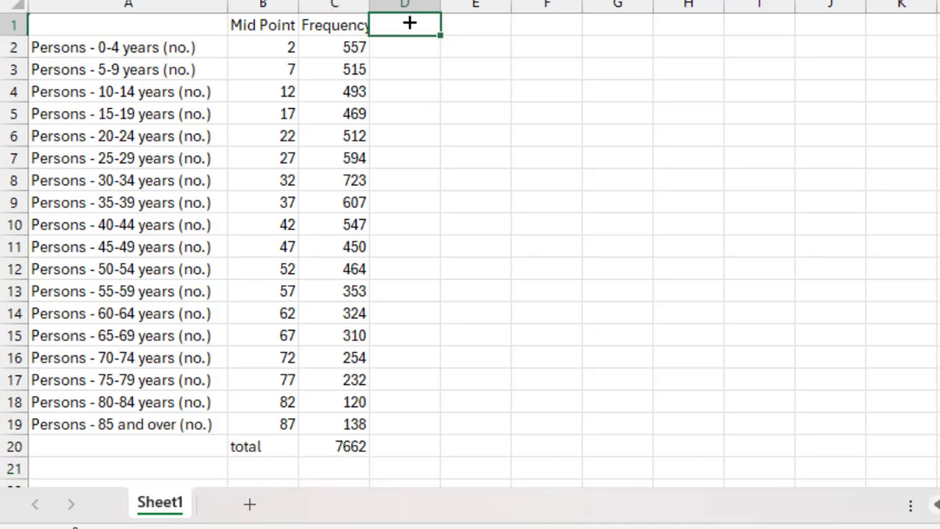
text(midpoint x freq)
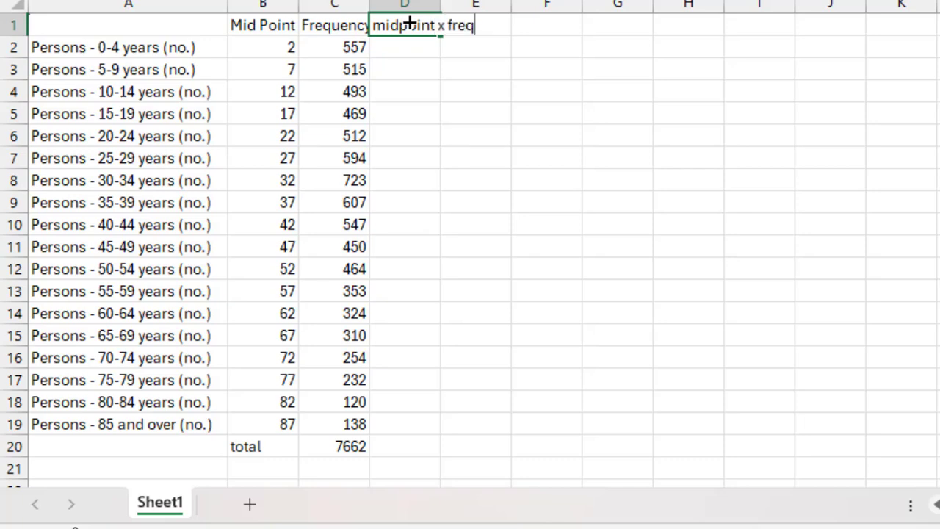
key(Return)
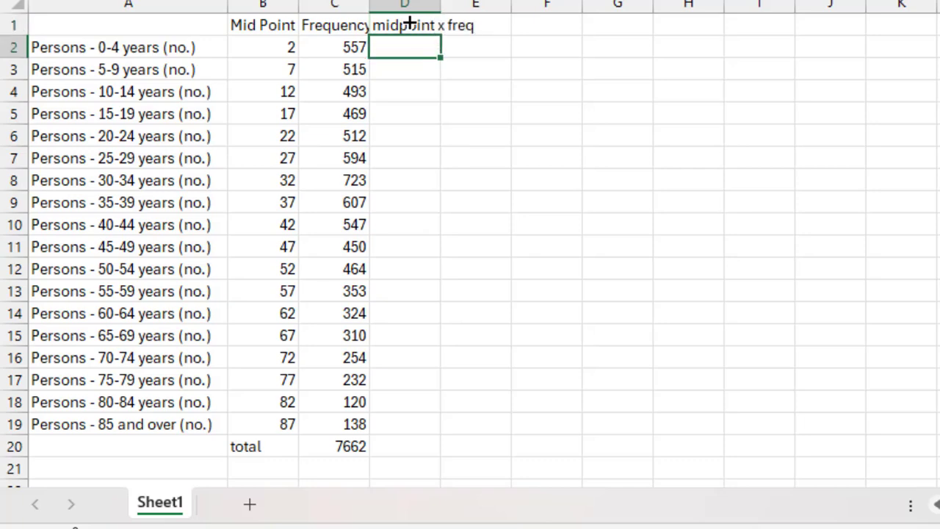
Step: Widen column D to fit its heading and fill D2:D19 with midpoint times frequency, starting from =B2*C2
drag(440, 6, 497, 4)
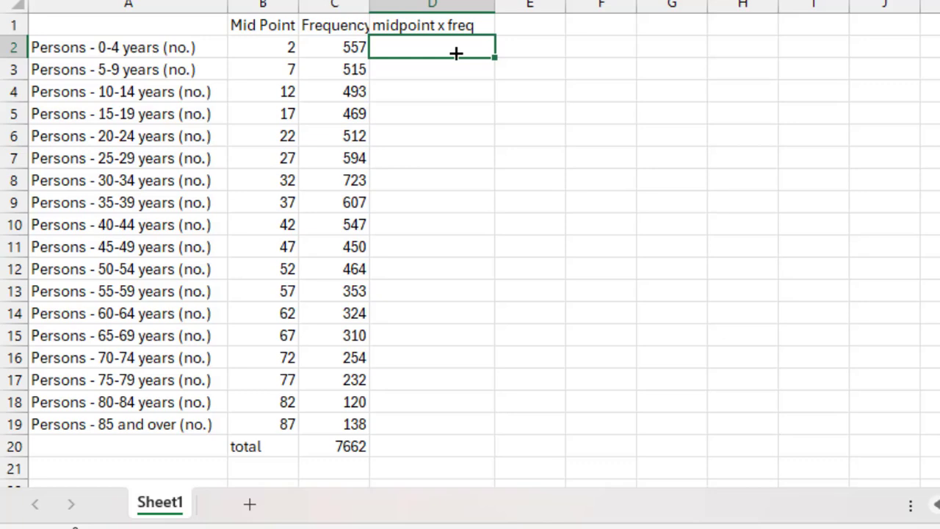
text(=)
click(274, 47)
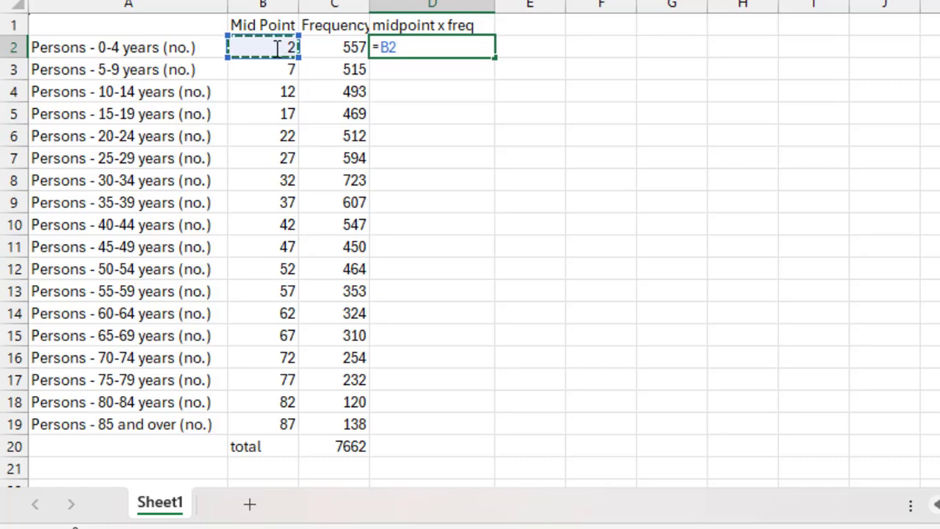
text(*)
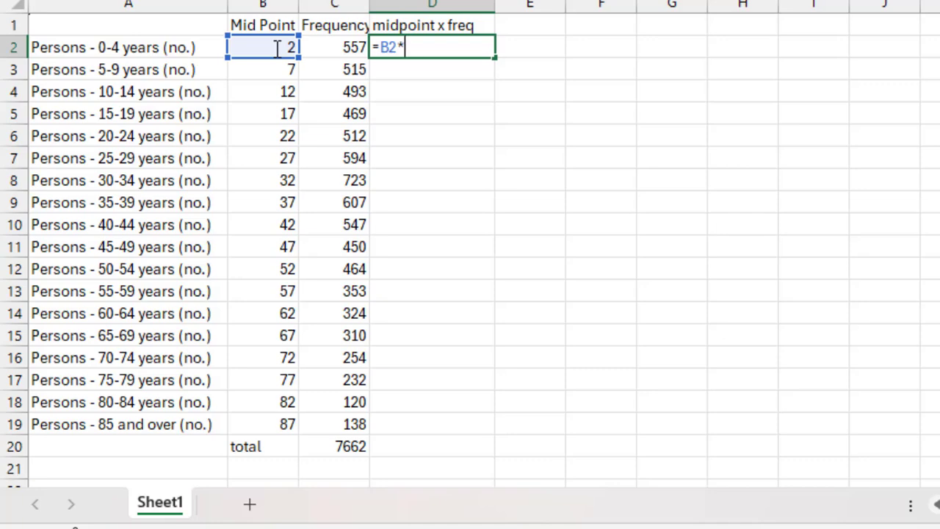
click(336, 47)
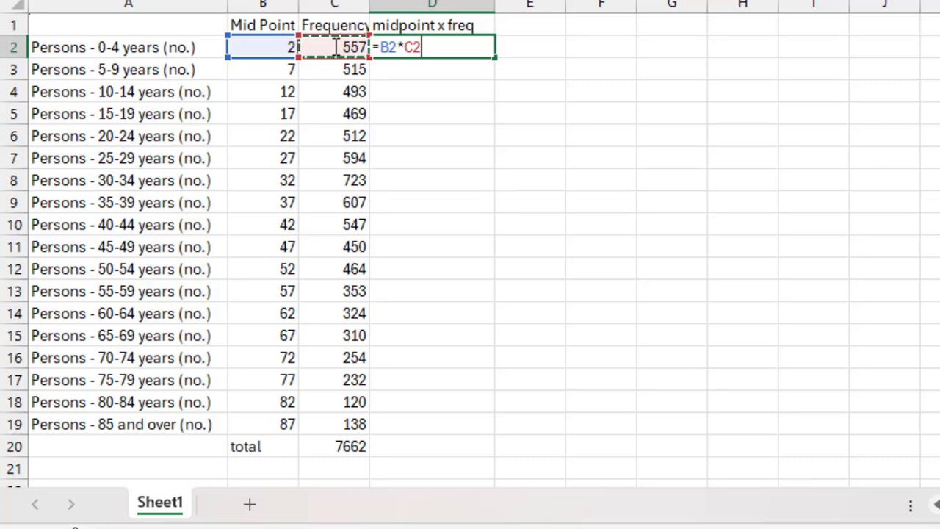
key(Return)
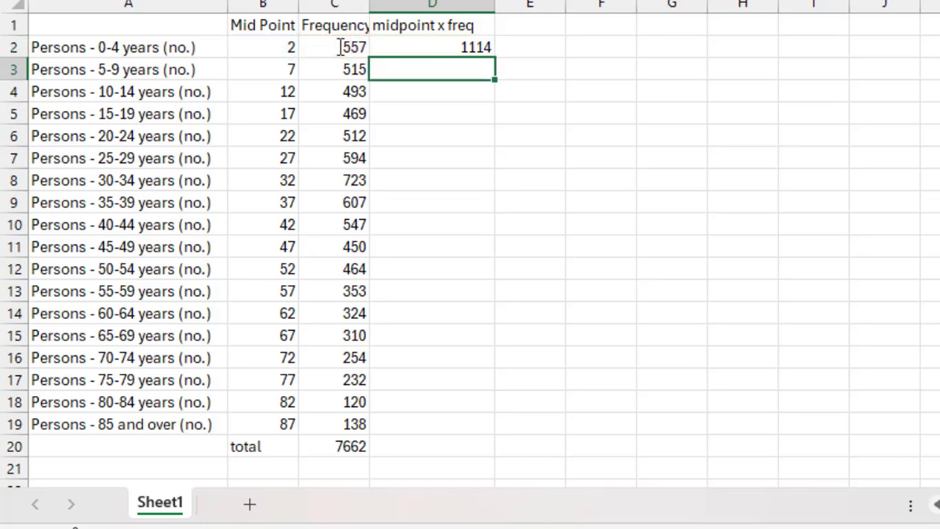
click(419, 47)
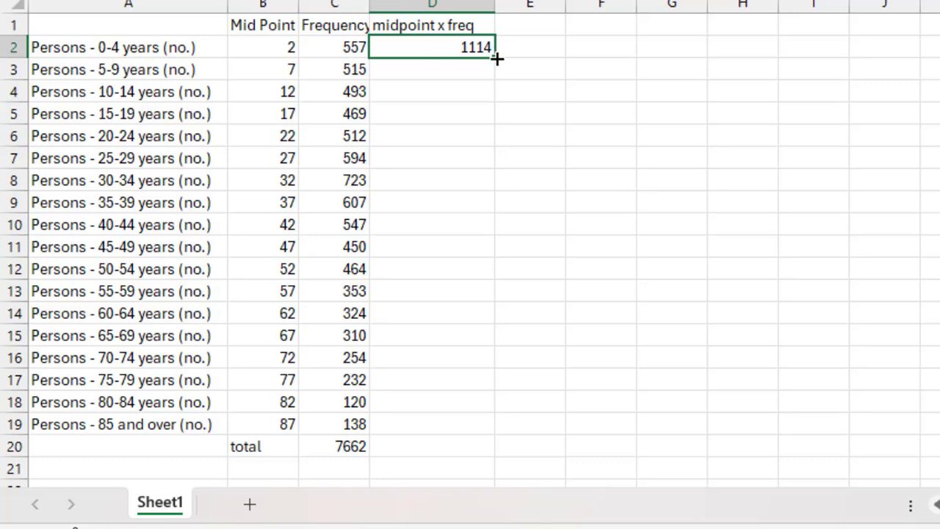
drag(496, 59, 469, 435)
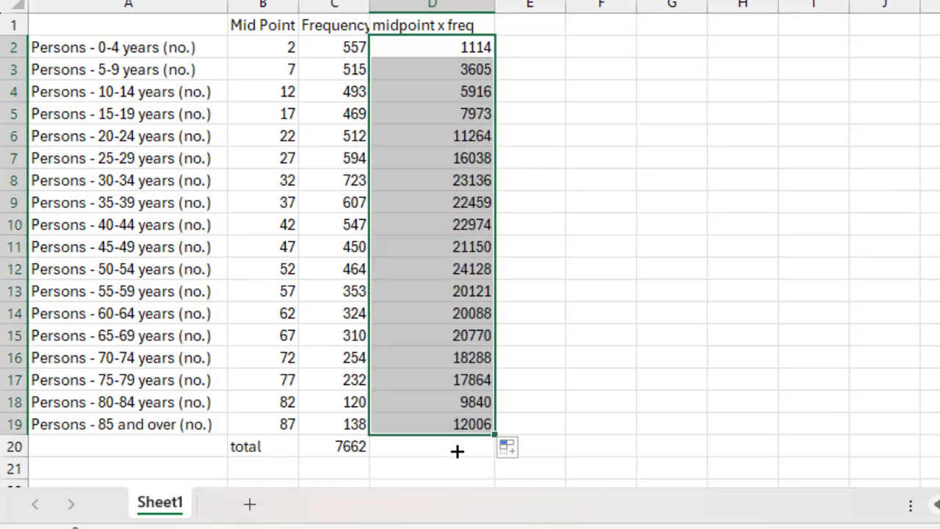
Step: Total the midpoint x freq column in D20 with =sum(D2:D19)
click(457, 451)
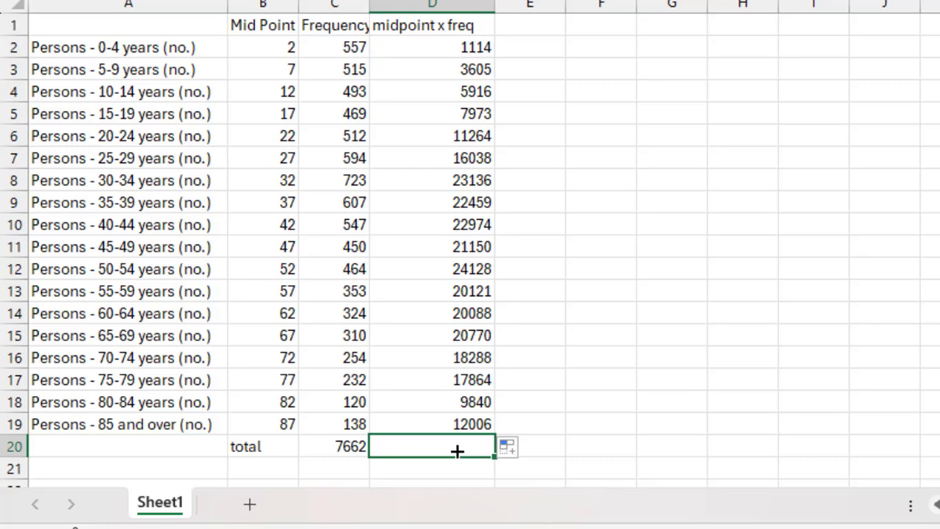
text(=sum)
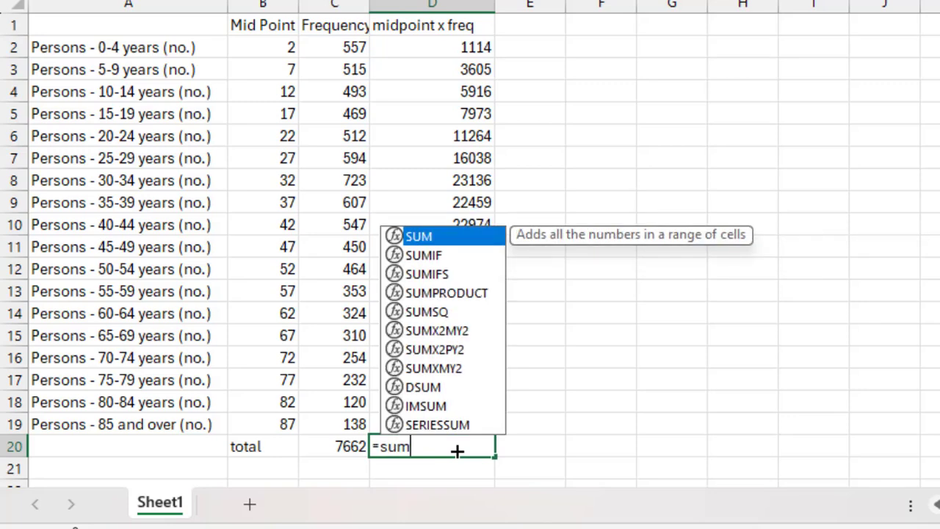
text(()
key(Up)
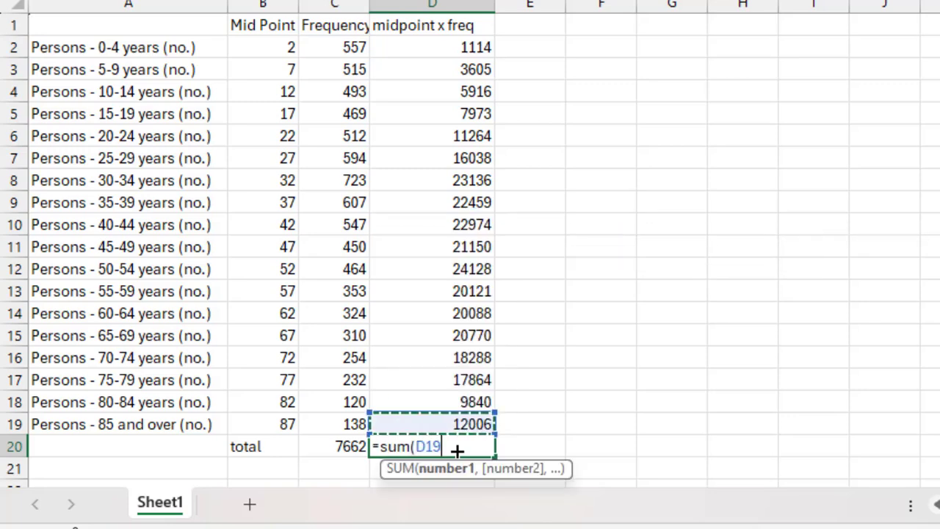
key(shift+Up)
key(shift+Up)
key(shift+Up)
key(shift+Up)
key(shift+Up)
key(shift+Up)
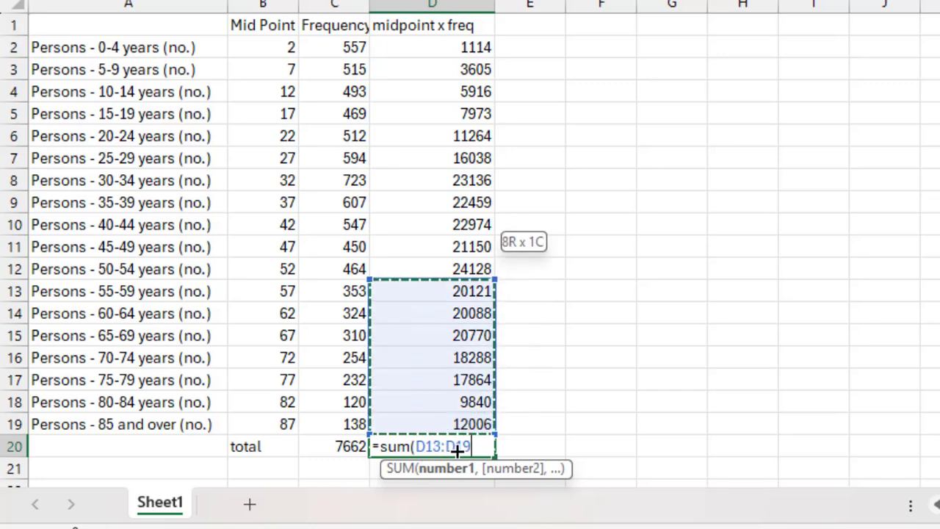
key(shift+Up)
key(shift+Up)
key(shift+Up)
key(shift+Up)
key(shift+Up)
key(shift+Up)
key(shift+Up)
key(shift+Up)
key(shift+Up)
key(shift+Up)
key(shift+Up)
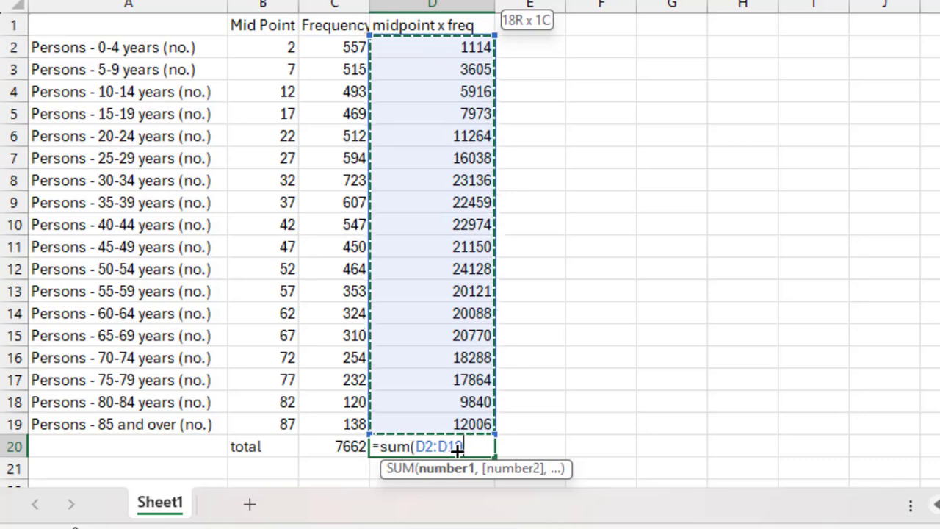
text())
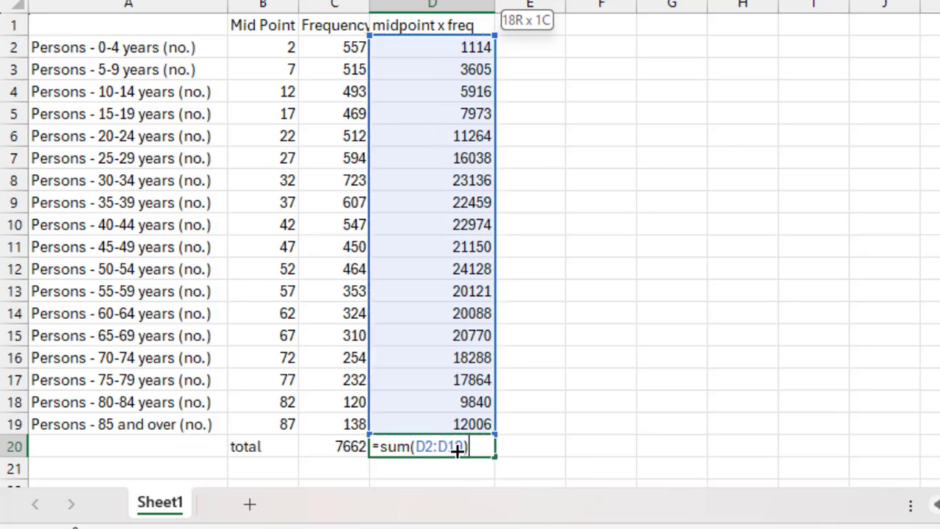
key(Return)
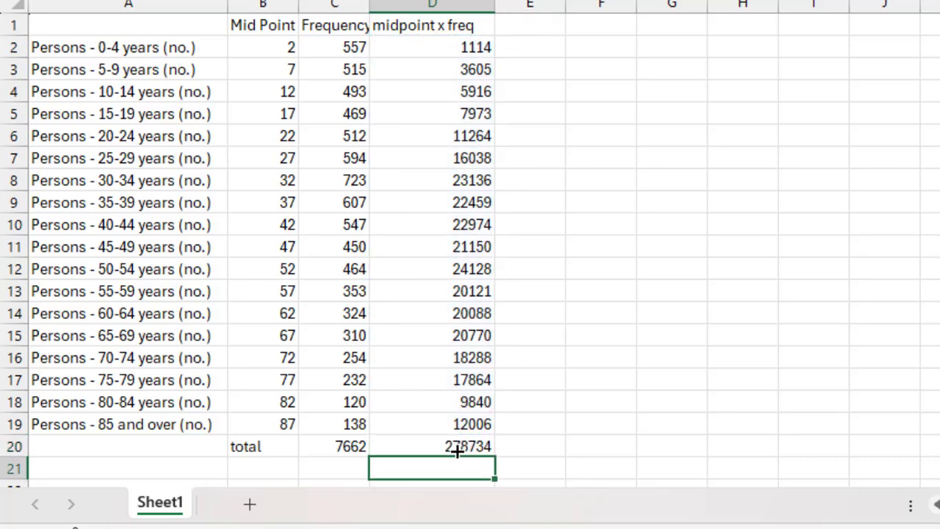
Step: Enter the label Mode in G2 and highlight the highest frequency, in C8, in yellow
click(667, 58)
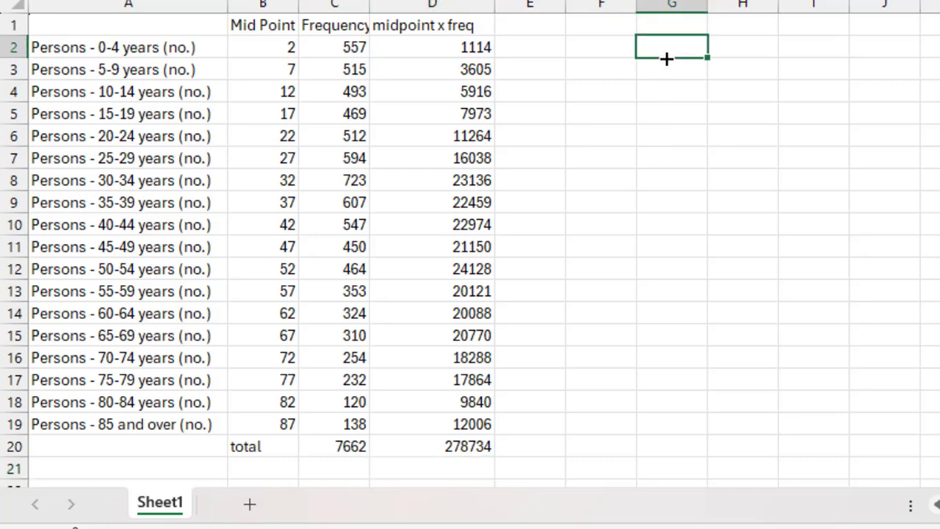
text(Mode)
key(Tab)
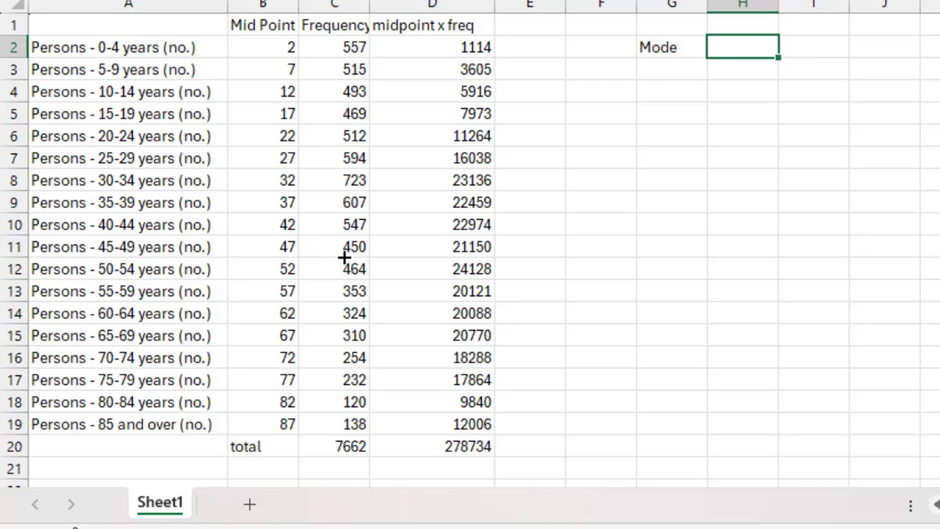
click(347, 184)
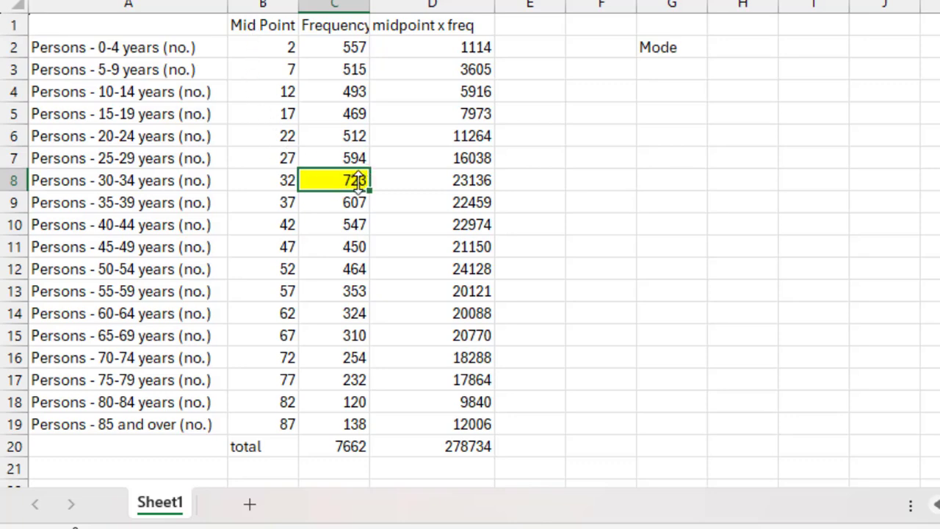
Step: Enter the modal age group in H2 as 30 to 34 year olds
click(176, 182)
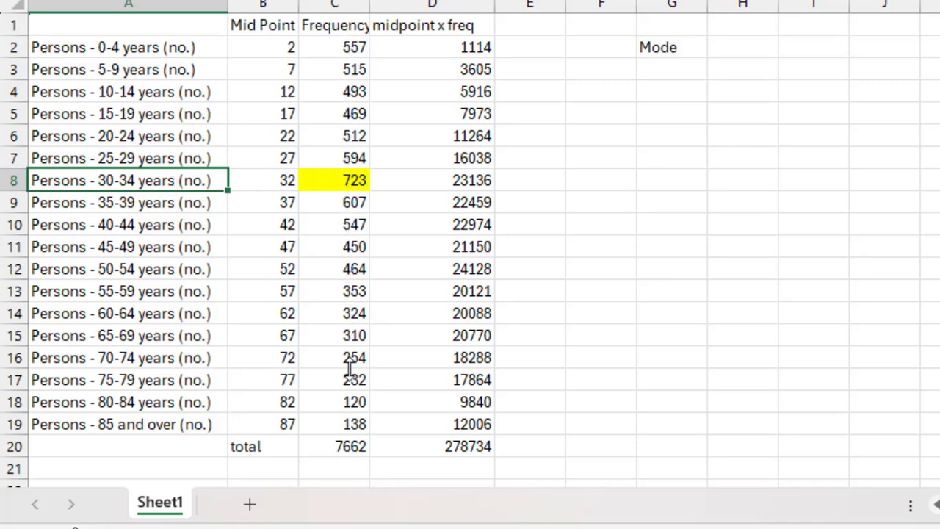
click(744, 49)
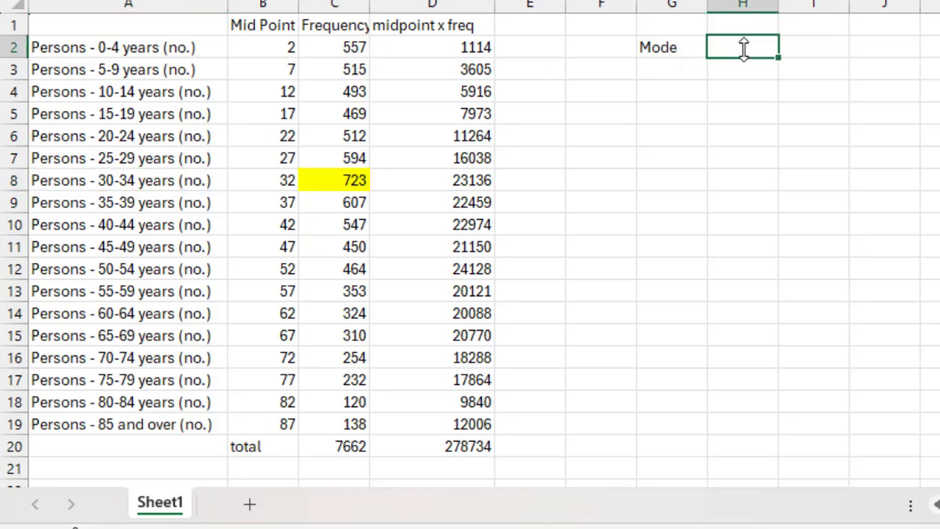
text(30 to 34 year olds)
key(Return)
Step: Highlight the mode label and its age group in G2:I2 in yellow
click(743, 48)
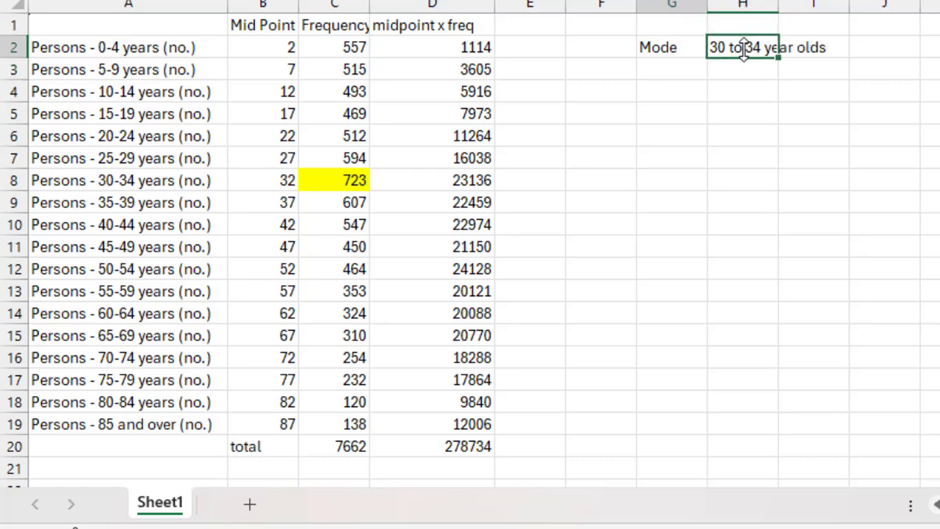
key(Left)
key(shift+Right)
key(shift+Right)
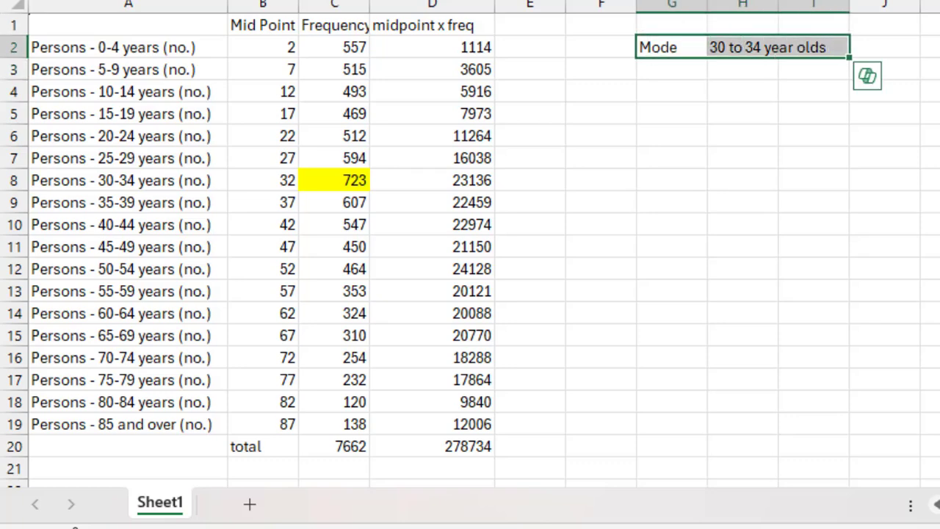
Step: Enter the label Mean in G4 and calculate the mean age in H4 with =D20/C20
click(672, 96)
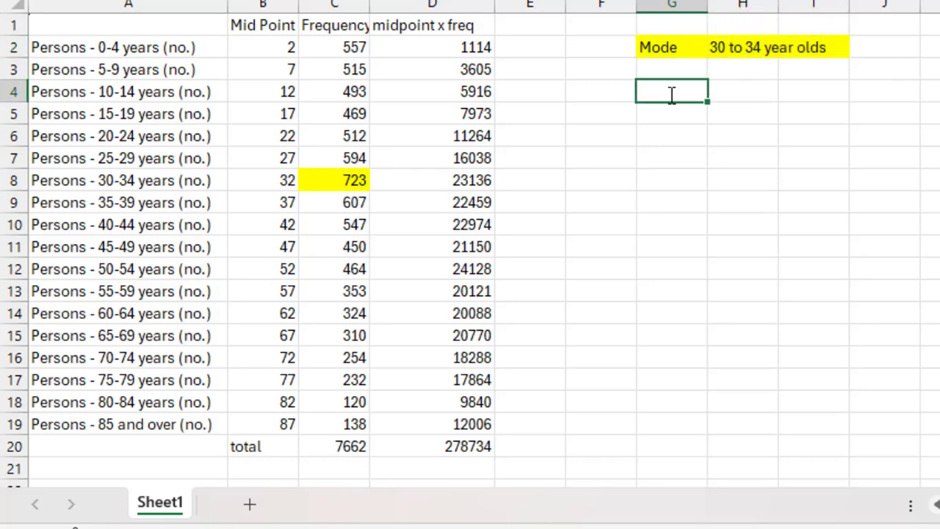
text(Mean)
key(Tab)
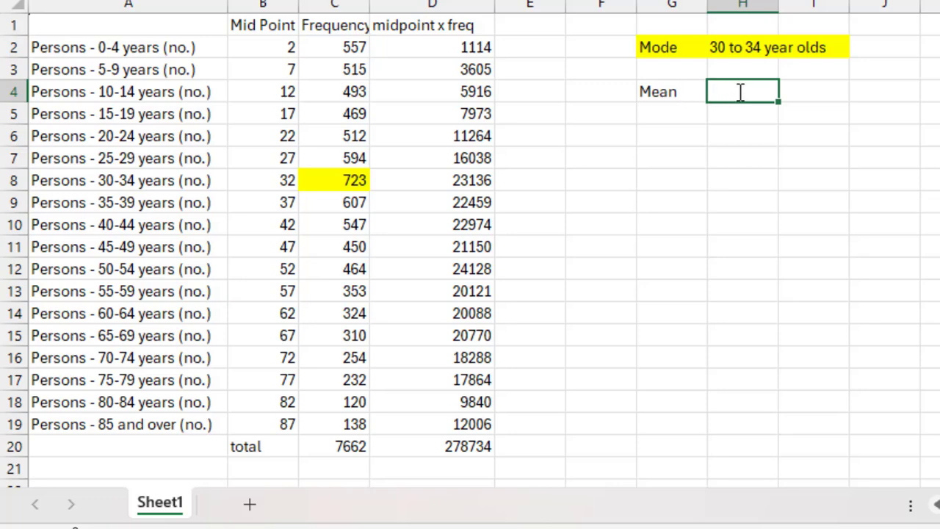
text(=)
click(451, 450)
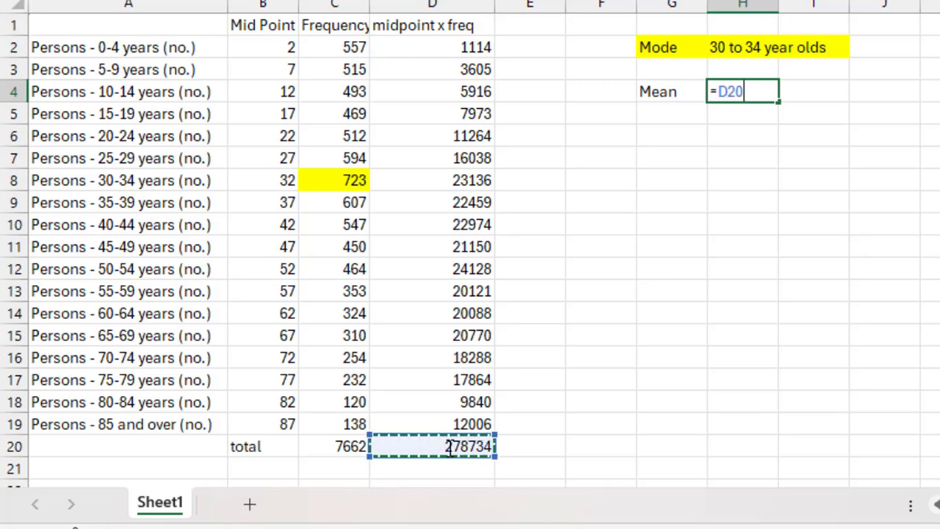
text(/)
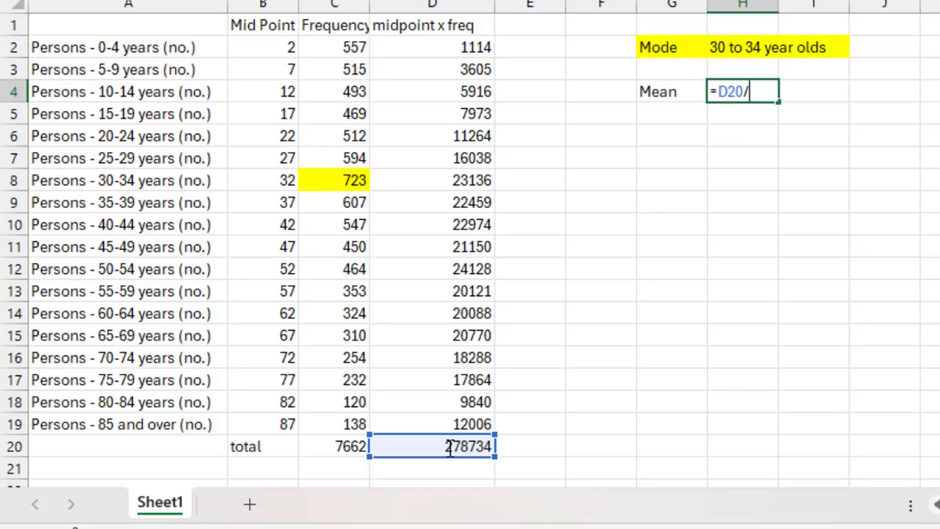
click(342, 446)
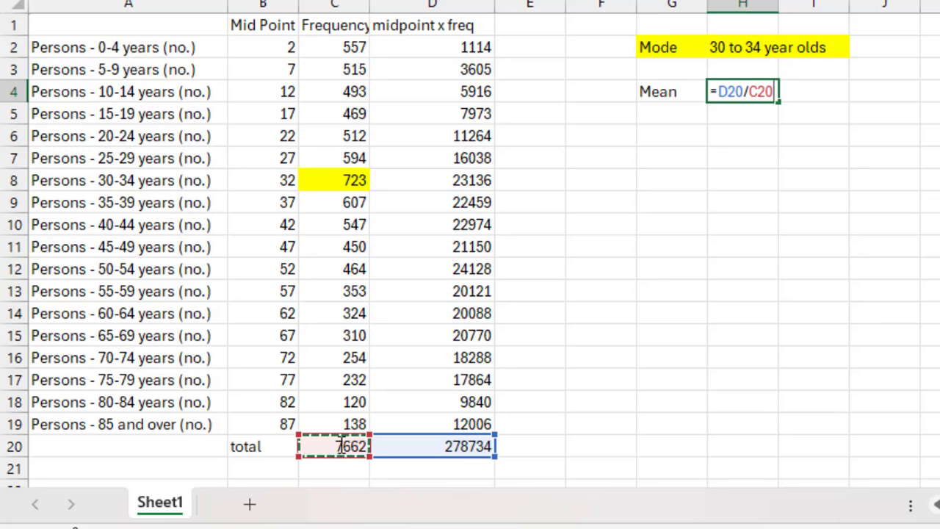
key(Return)
key(Up)
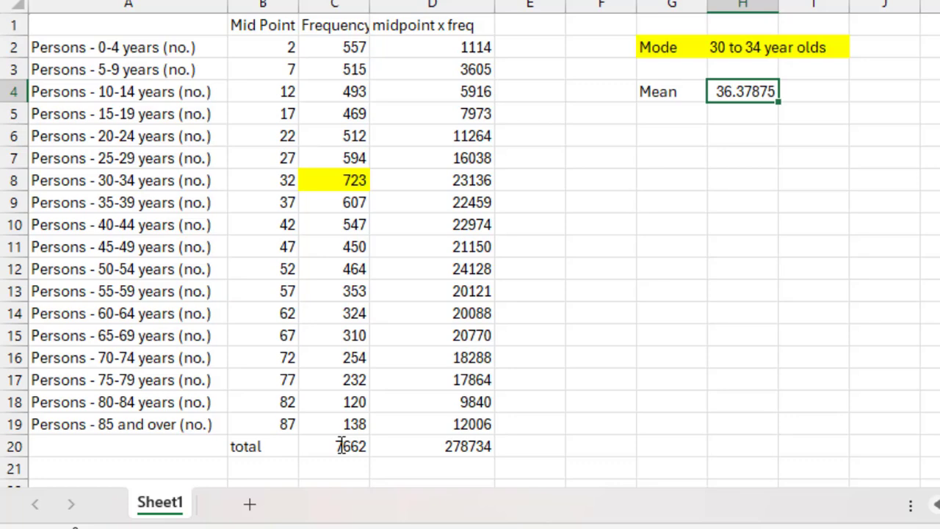
Step: Enter the mean's age group in I4 as 35 to 39 year olds
key(Right)
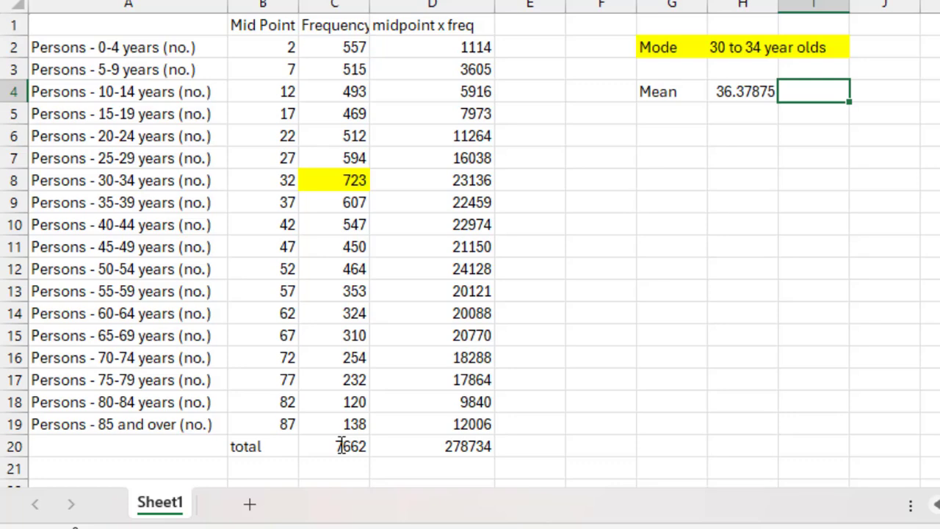
text(35 to 39 year olds)
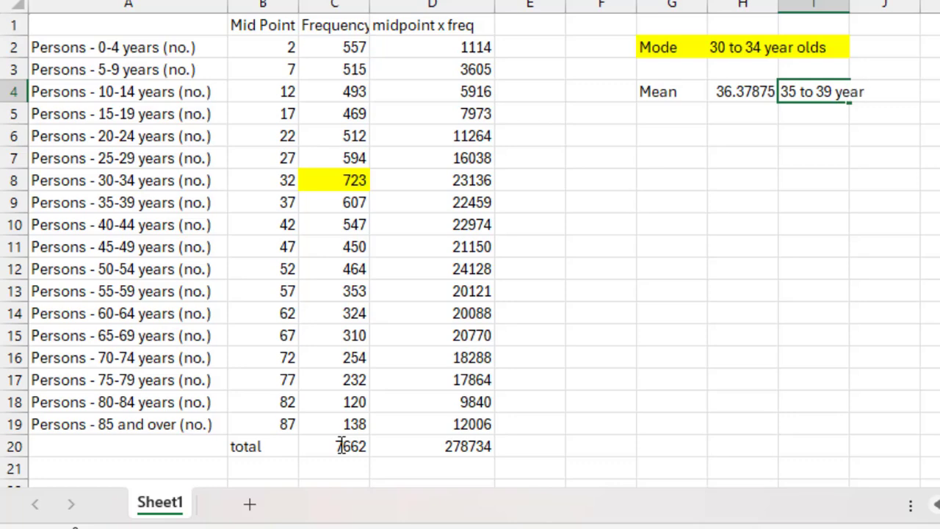
key(Return)
Step: Fill the mean result cells G4:J4 with light purple
key(Up)
key(Left)
key(Left)
key(shift+Right)
key(shift+Right)
key(shift+Right)
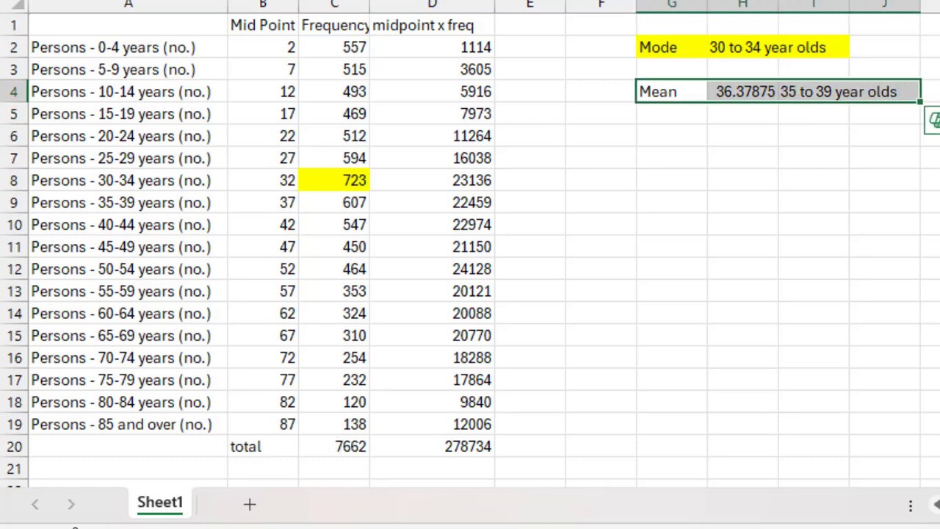
key(alt+h)
key(h)
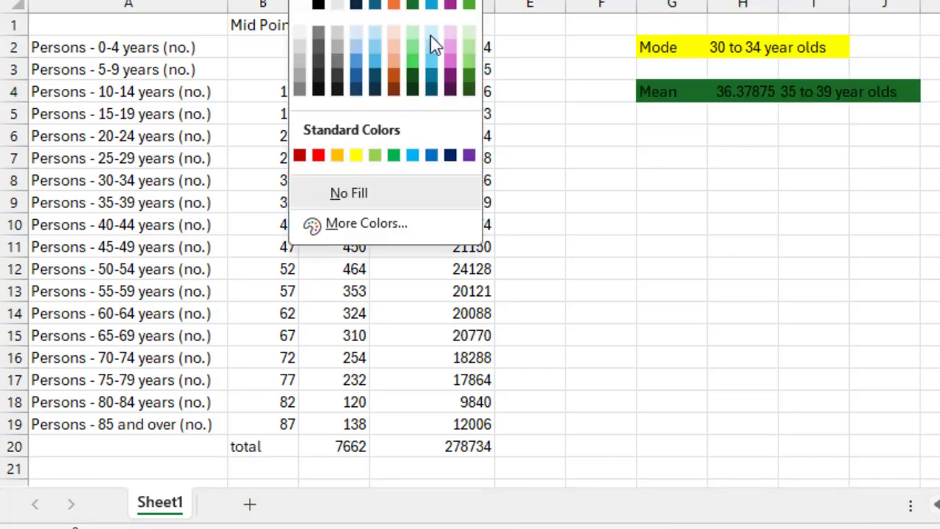
click(450, 73)
Step: Enter the label Median in G6 and fill that cell with light green
click(669, 147)
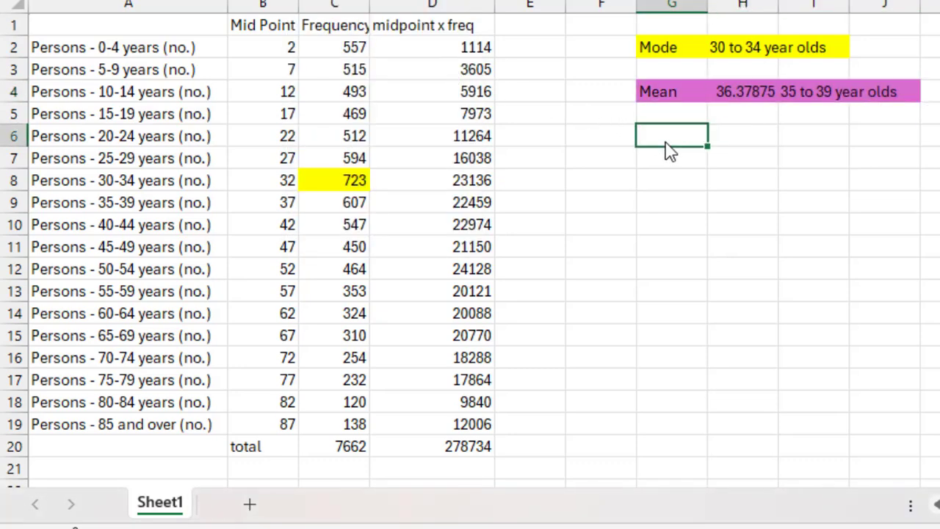
text(Median)
key(Right)
key(Left)
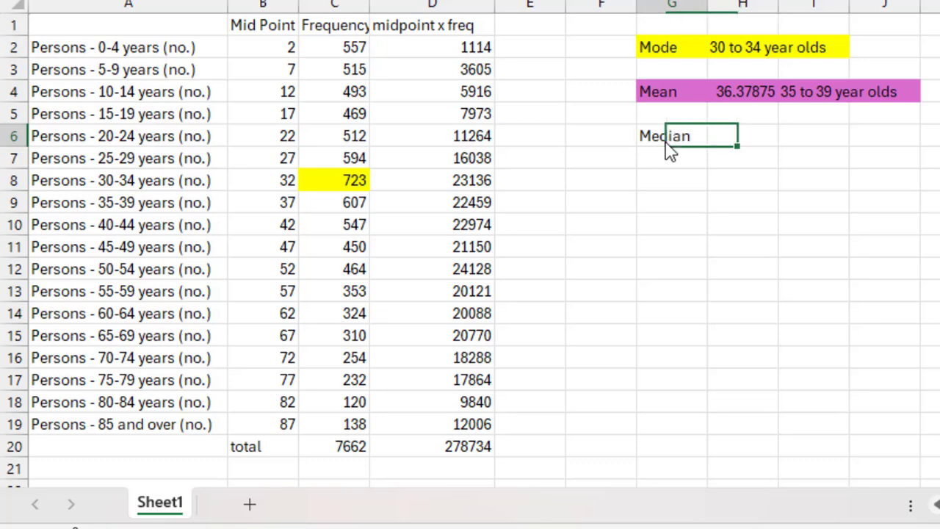
click(320, 0)
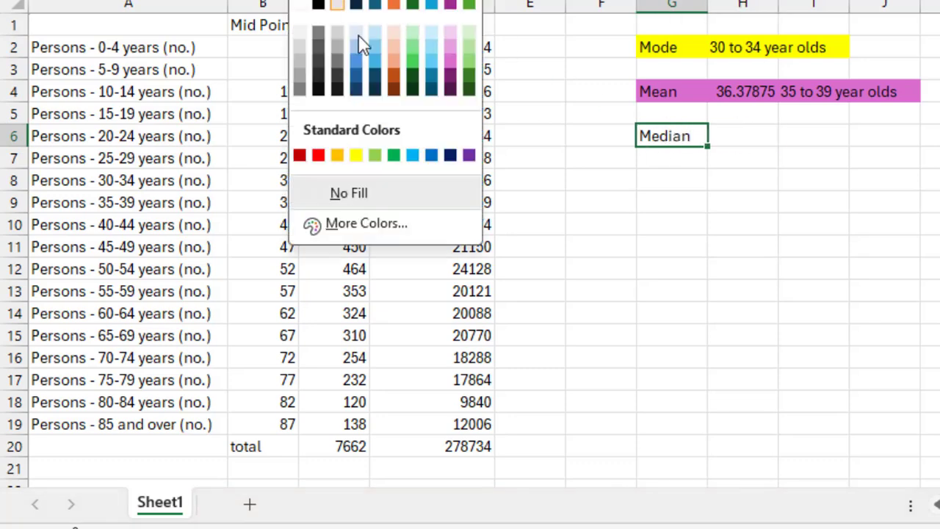
click(469, 67)
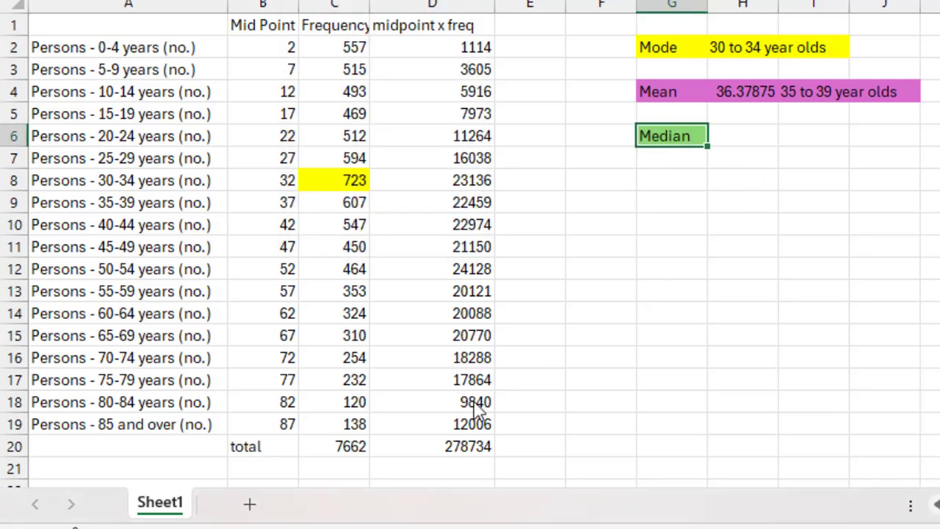
Step: Enter the label Middle number in C22, below the frequency total
click(336, 451)
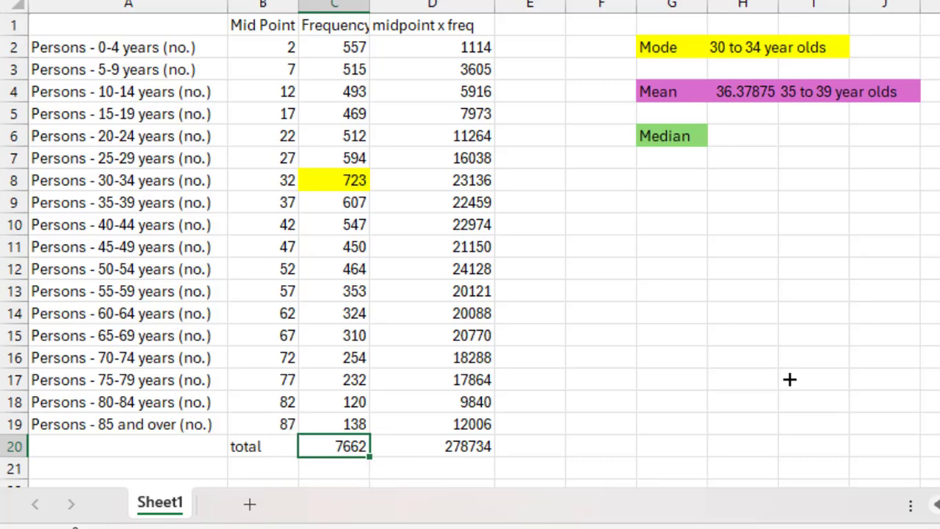
click(934, 527)
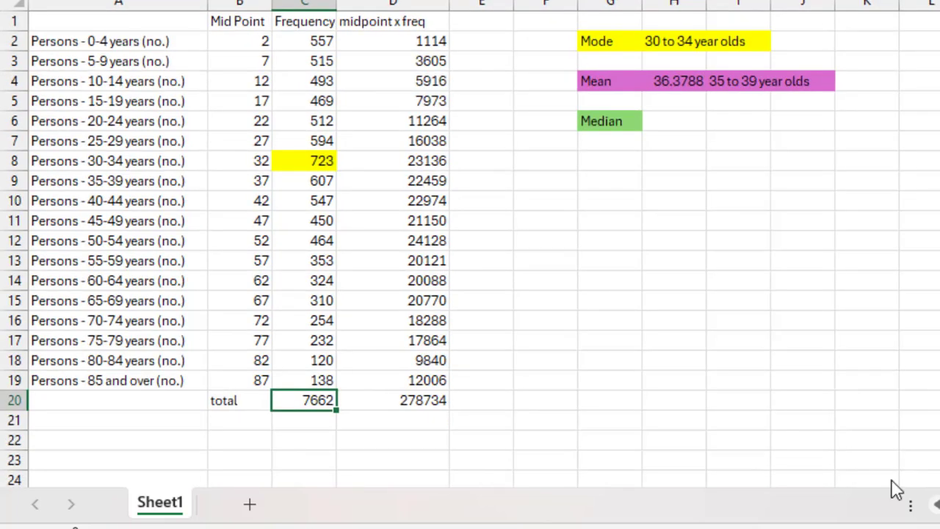
right_click(323, 450)
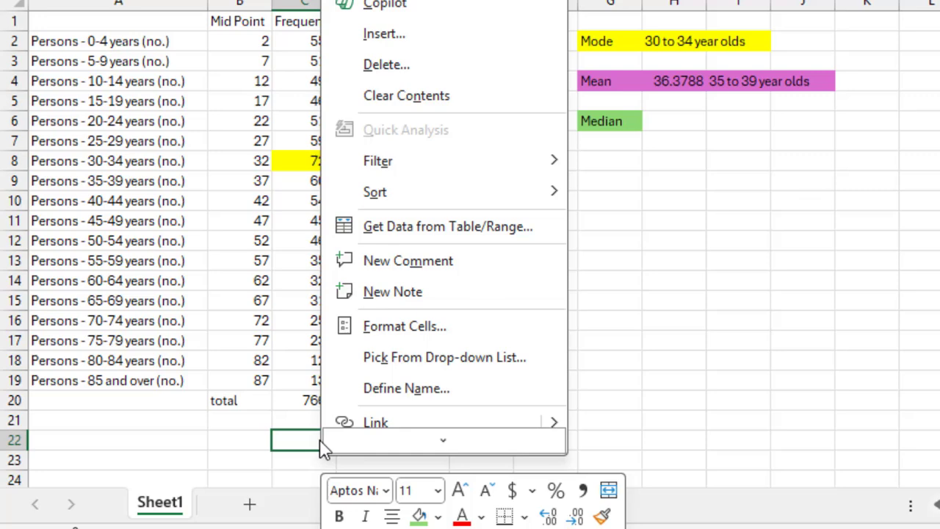
key(Escape)
text(Middl)
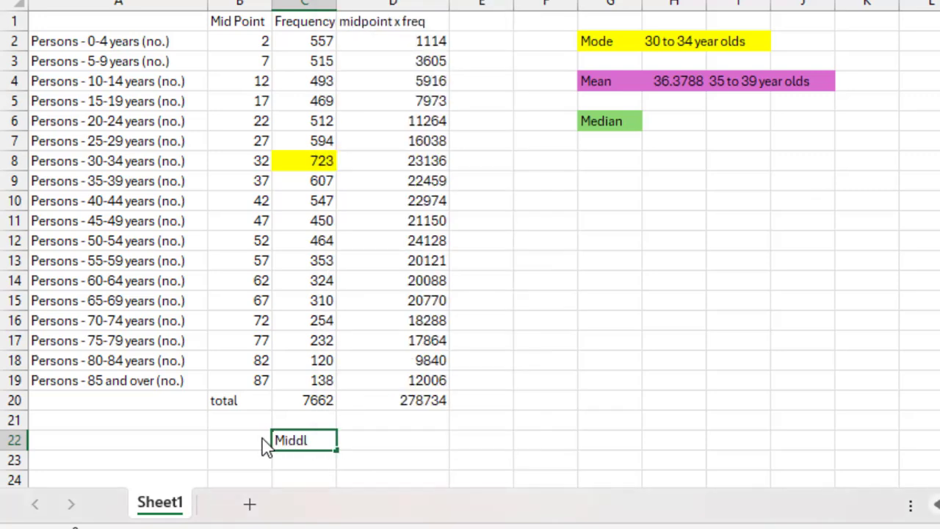
text(e number)
key(Tab)
Step: Calculate the middle position in D22 with =(C20+1)/2 and fill that cell with light green
text(=)
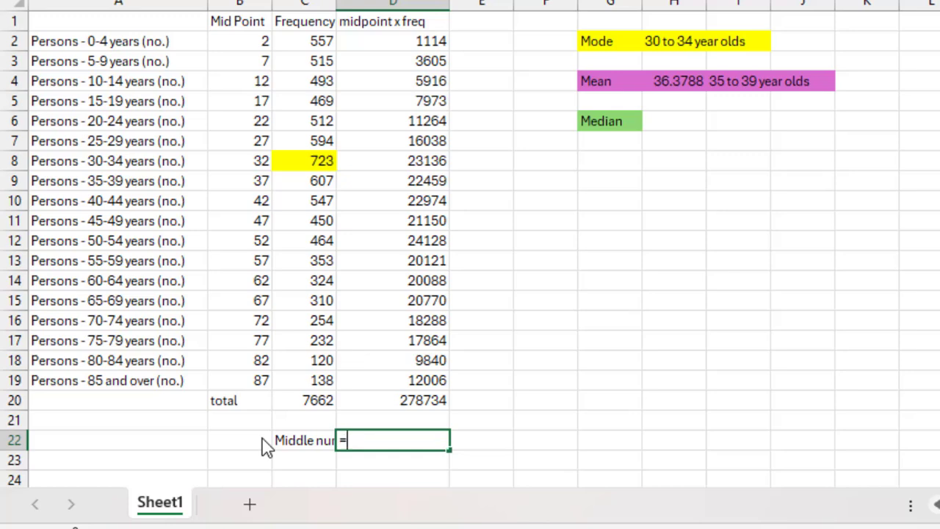
text(()
click(303, 405)
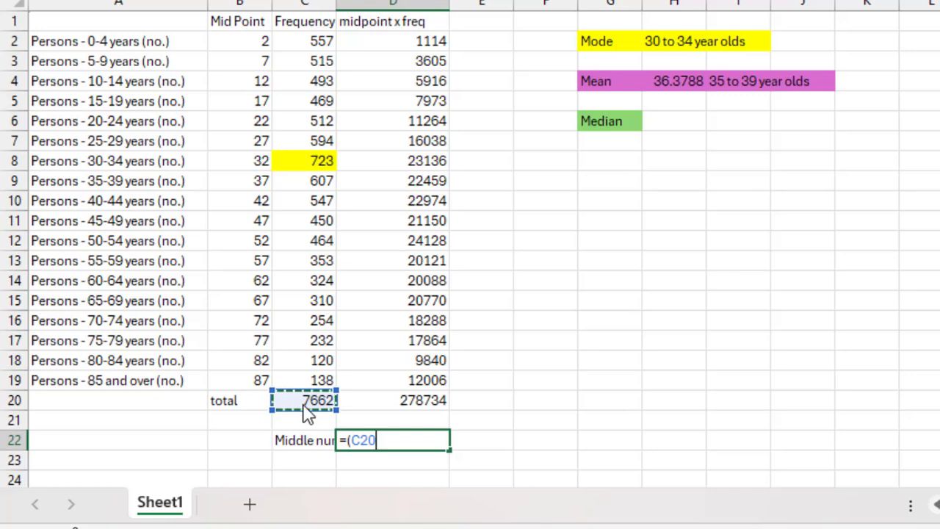
text(+1)/2)
key(Return)
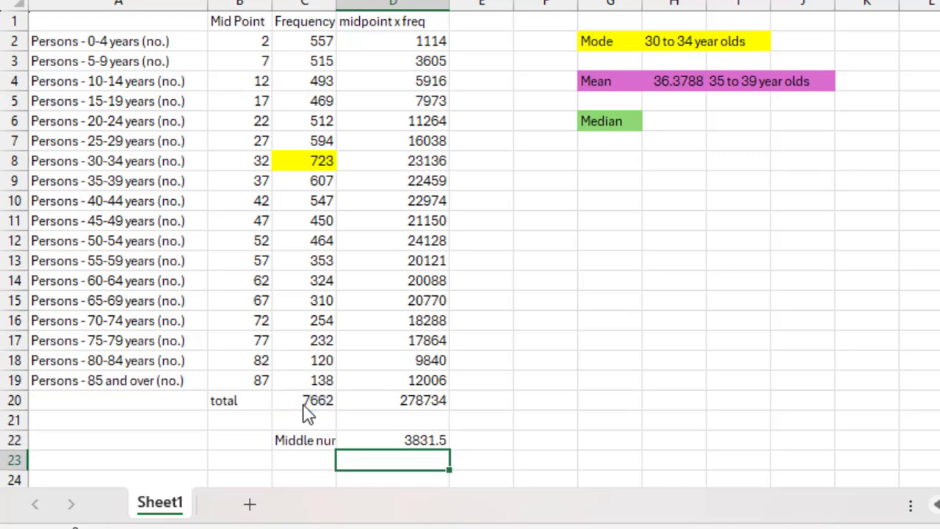
click(394, 444)
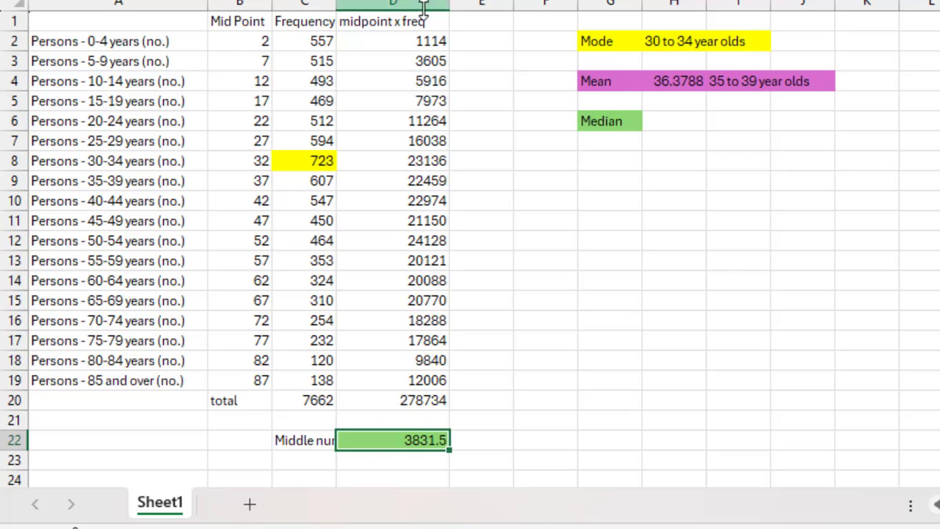
Step: Add the header Cumulative Freq in E1 and widen column E to fit it
click(490, 22)
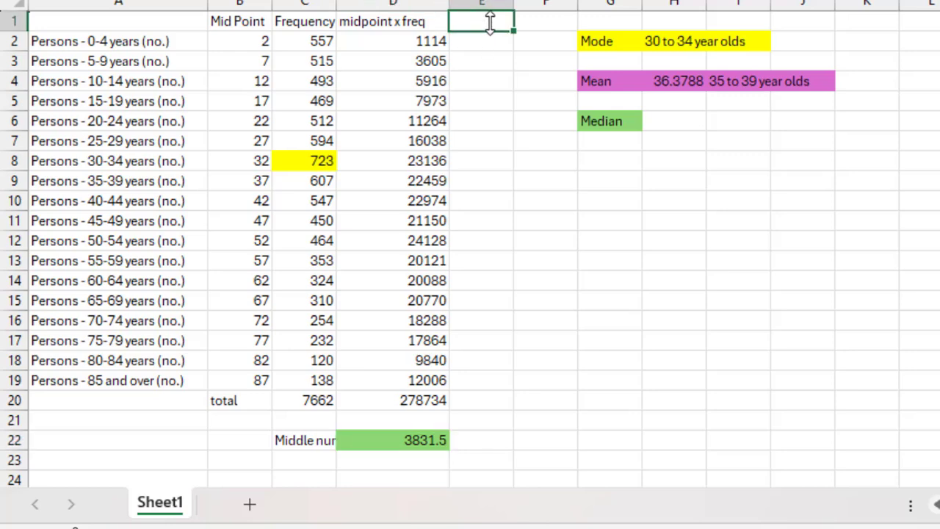
text(Cumulati)
text(ve Freq)
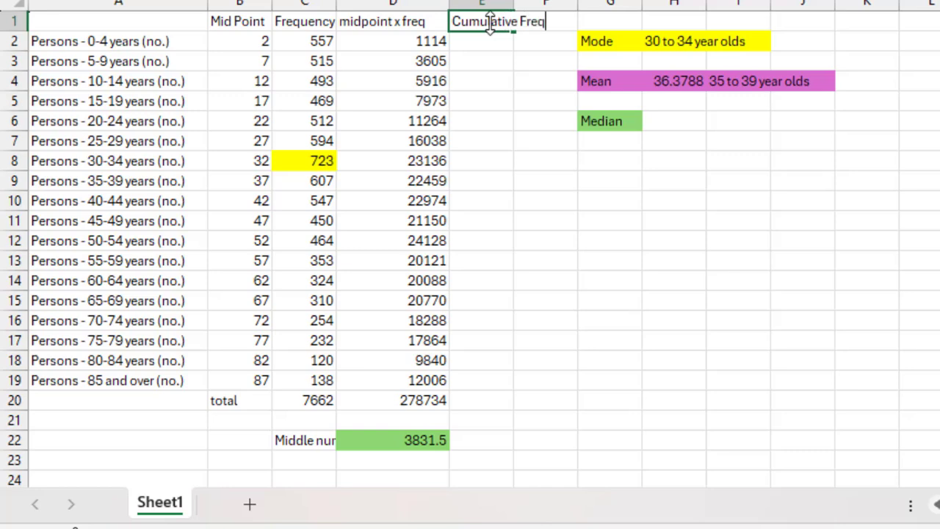
key(Return)
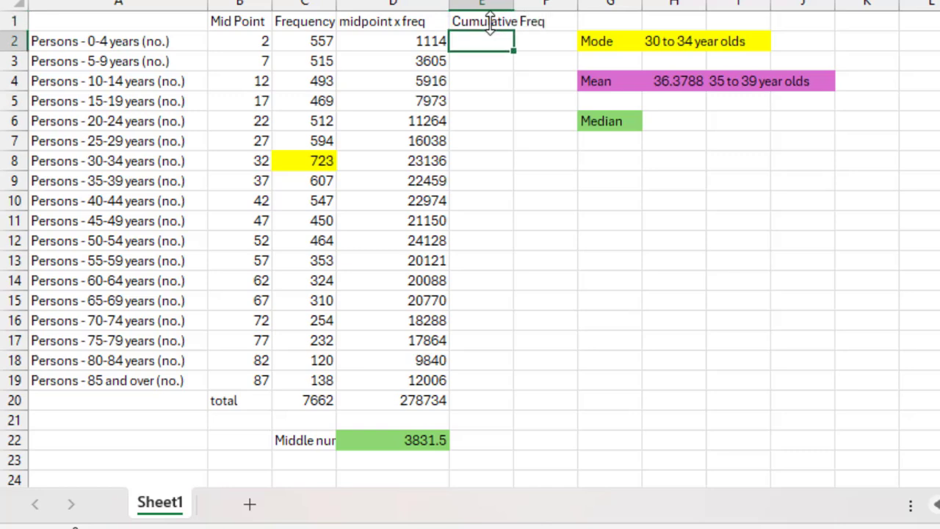
drag(514, 4, 576, 5)
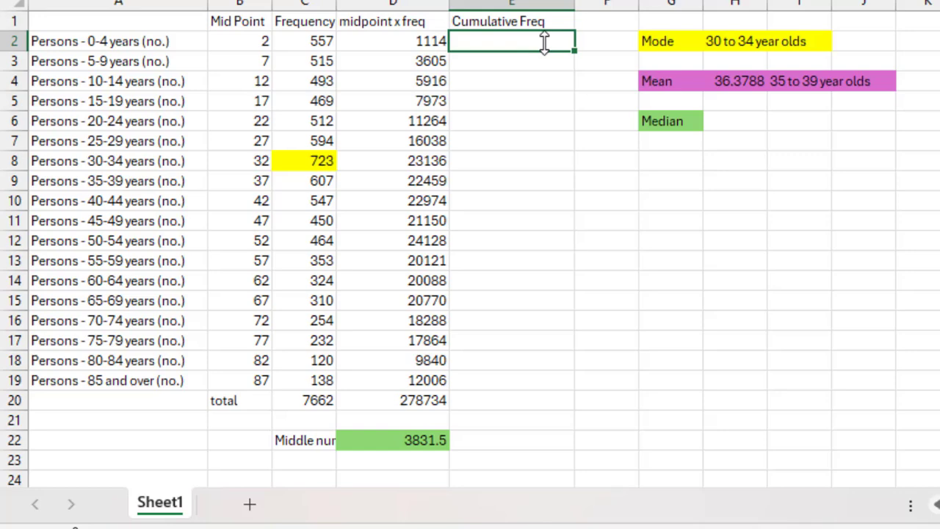
Step: Start the cumulative frequencies with =C2 in E2 and =E2+C3 in E3
text(=)
click(308, 42)
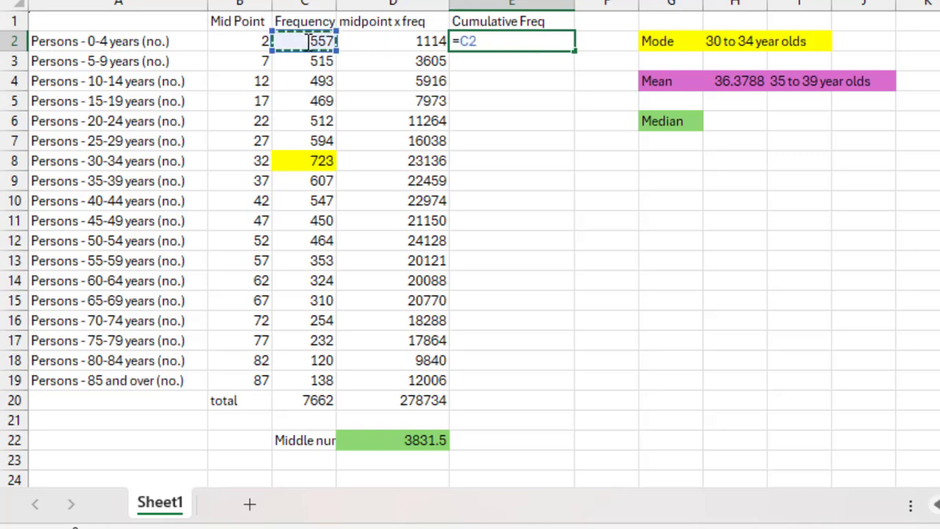
key(Return)
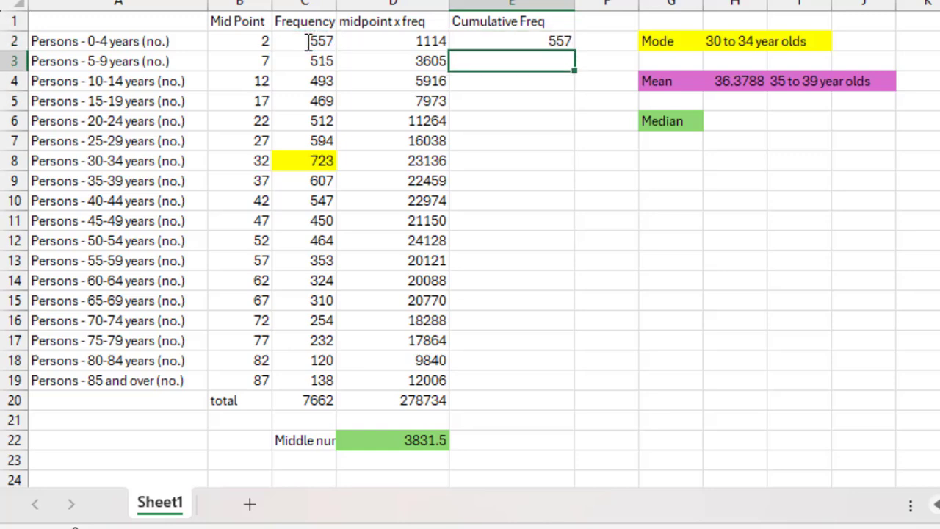
text(=)
click(529, 42)
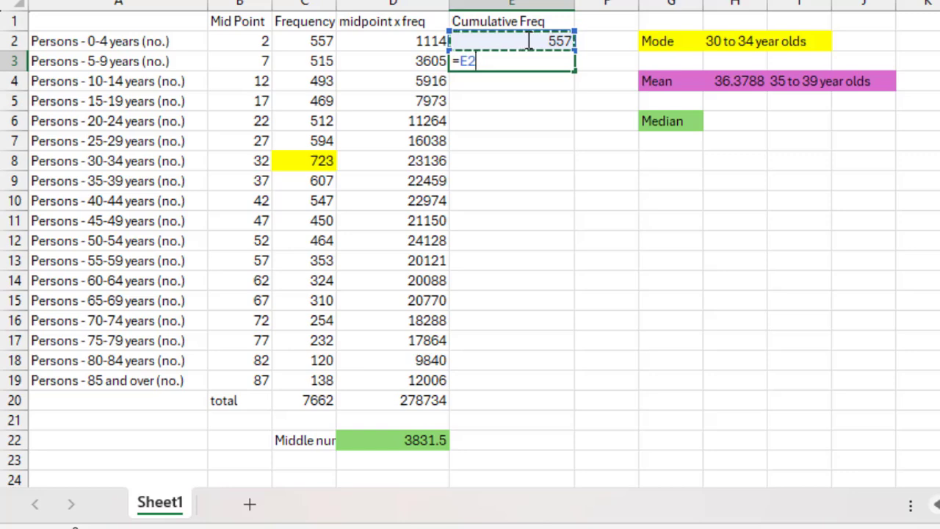
text(+)
click(317, 62)
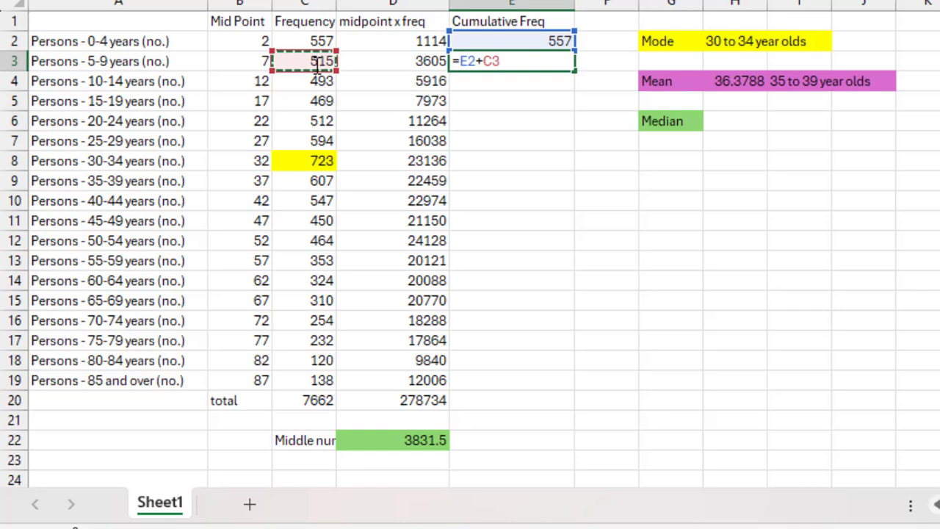
key(Return)
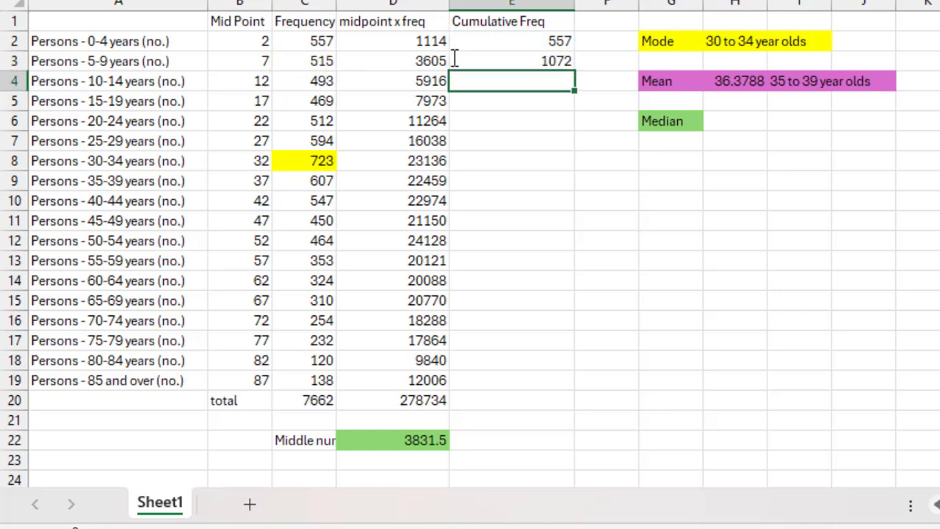
Step: Copy the cumulative frequency formula from E3 down through E19
click(491, 60)
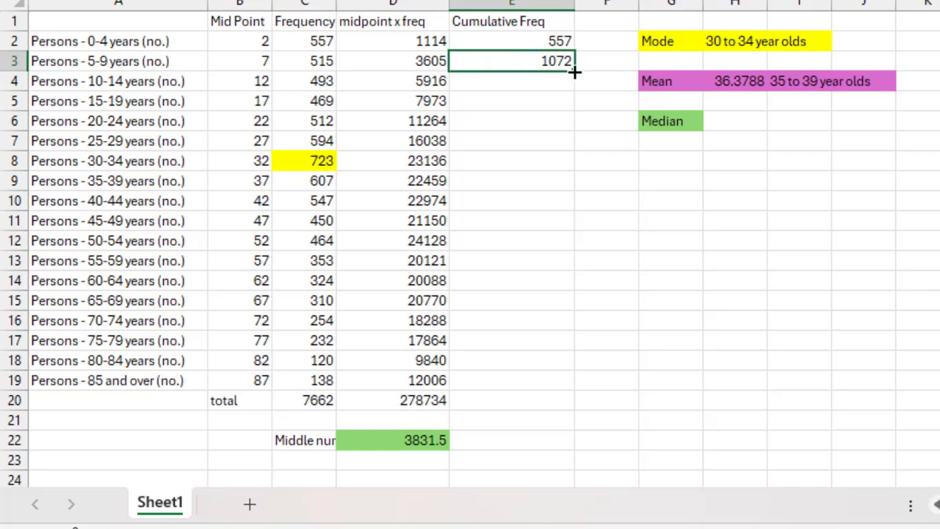
drag(575, 71, 548, 390)
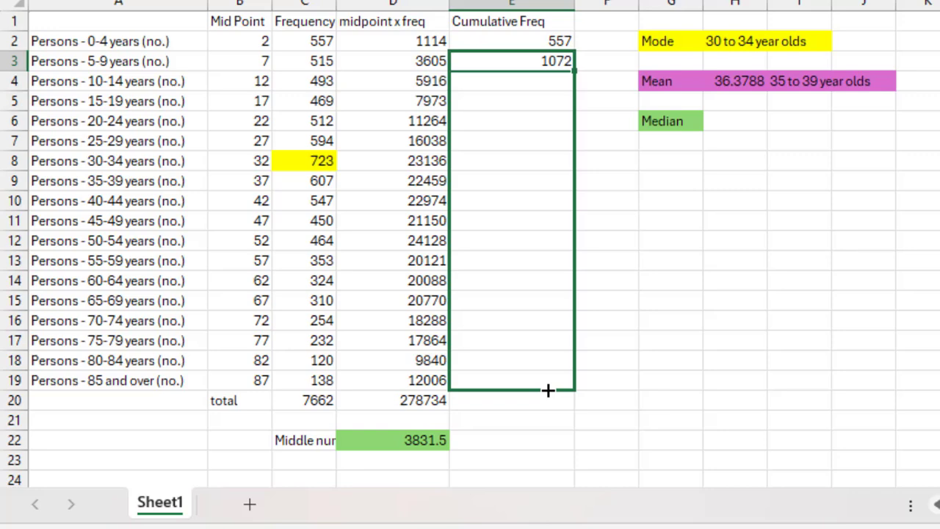
drag(548, 390, 548, 390)
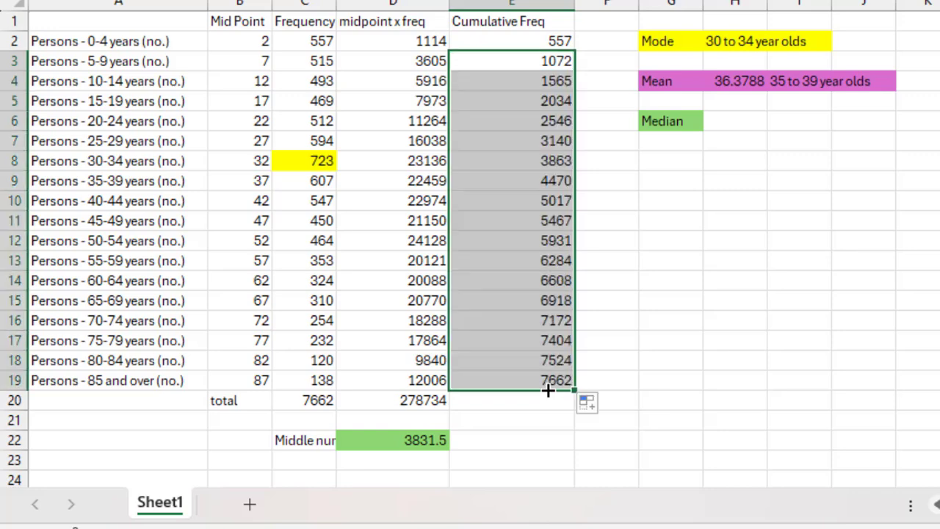
Step: Fill the last cumulative frequency E19, the frequency total C20 and the 30-34 years cumulative frequency E8 with light green
click(550, 381)
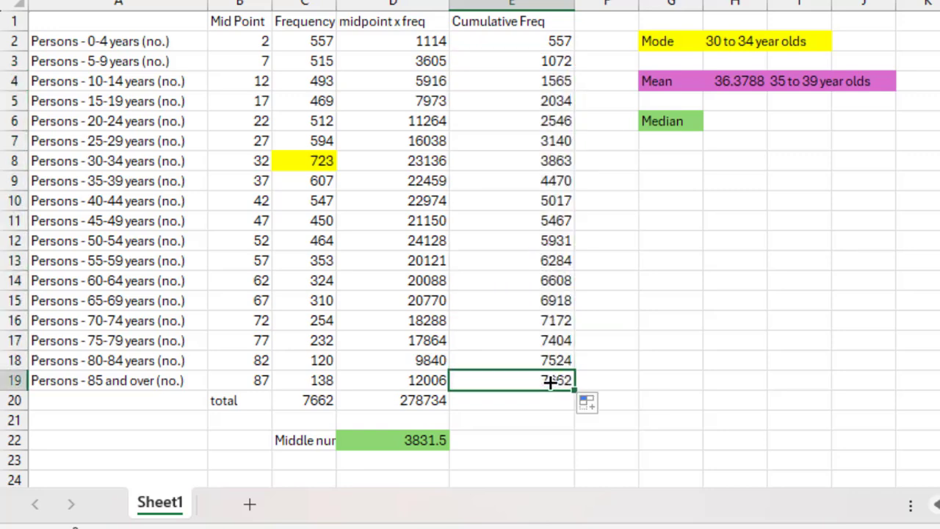
click(293, 1)
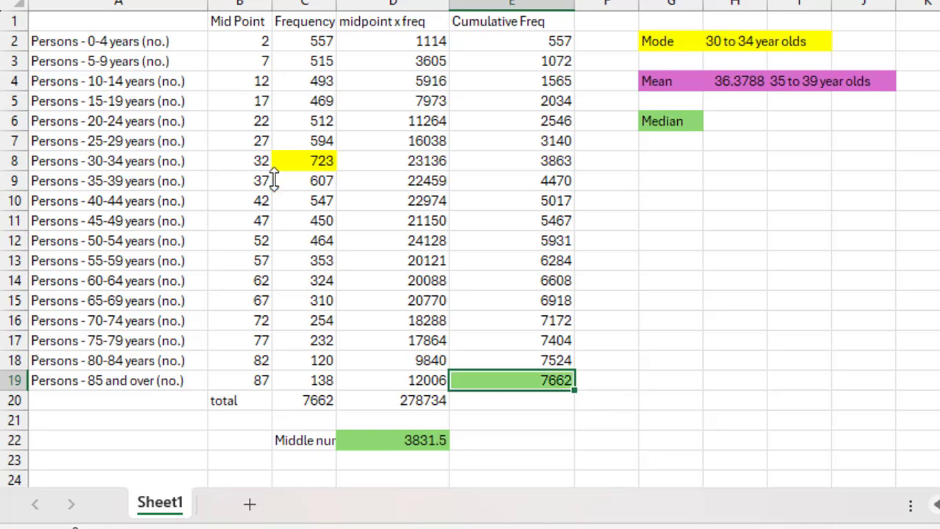
click(309, 400)
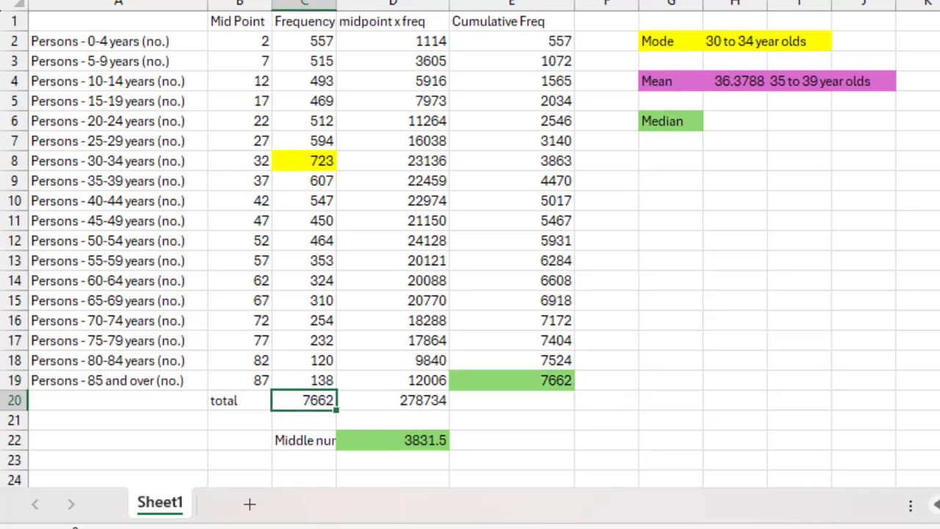
click(294, 2)
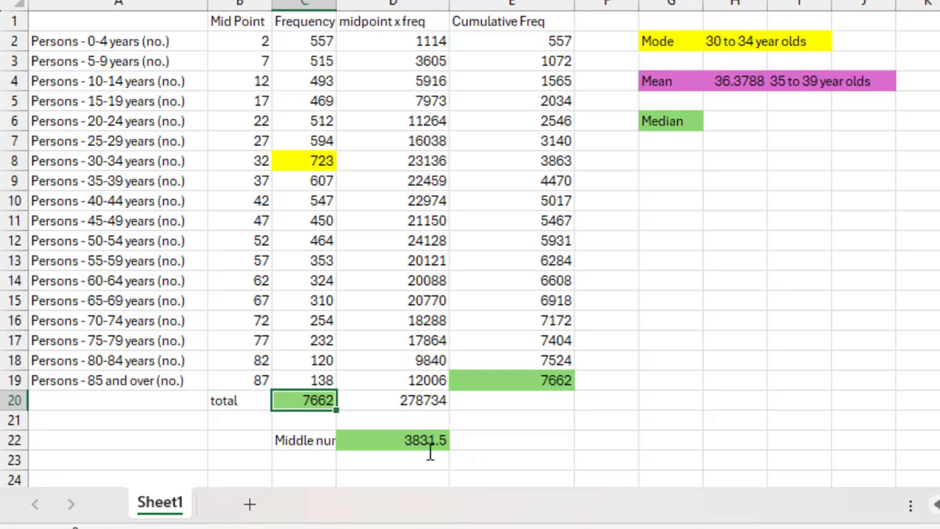
click(560, 162)
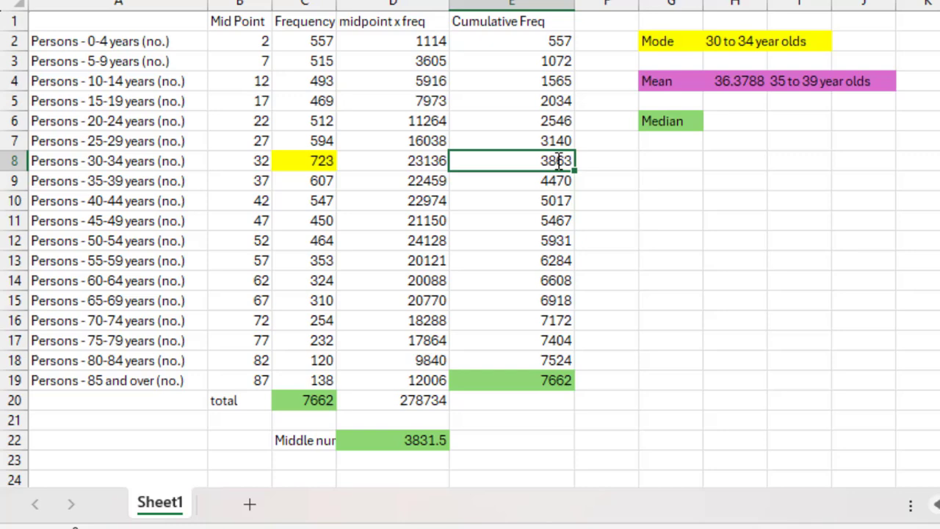
click(338, 0)
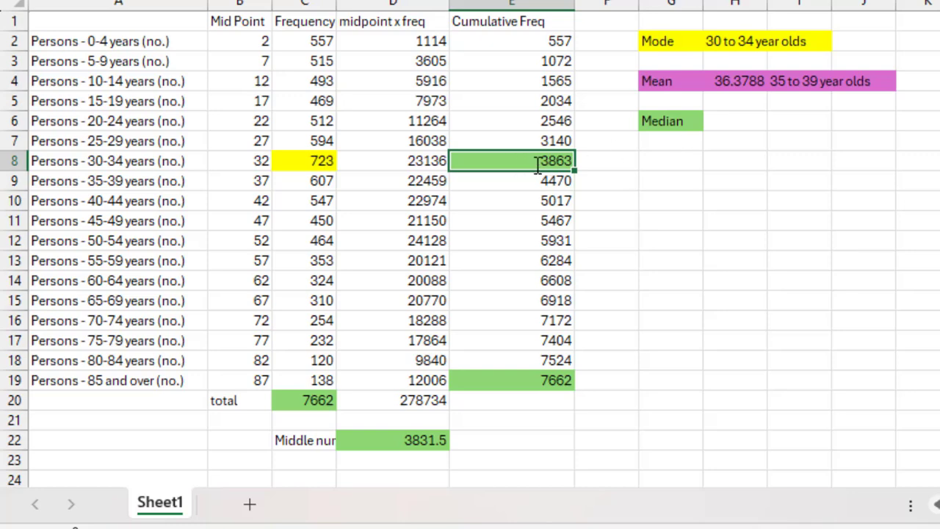
Step: Enter the median's age group in H6 as 30 to 34 year olds
click(755, 123)
text(30 to)
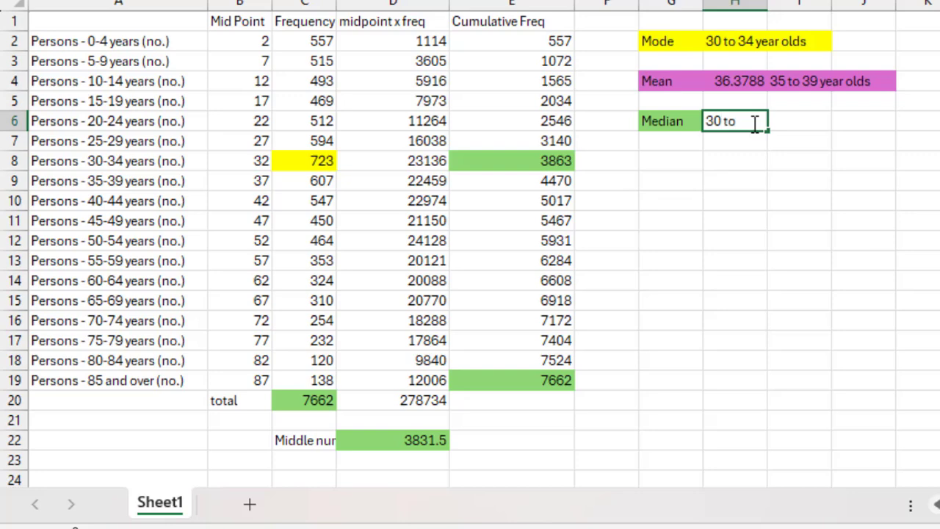
text( 34 year olds)
key(Return)
Step: Fill the median result cells H6:I6 with light green
key(Up)
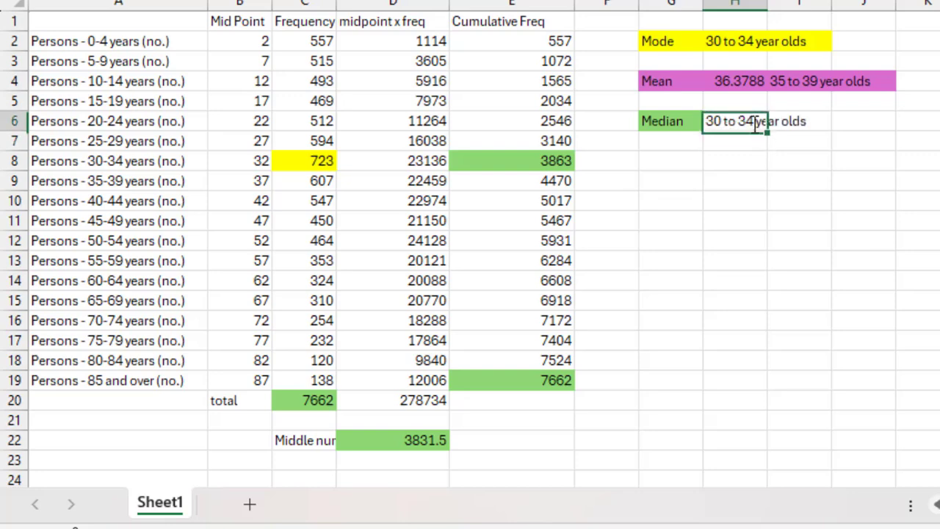
key(shift+Right)
click(279, 2)
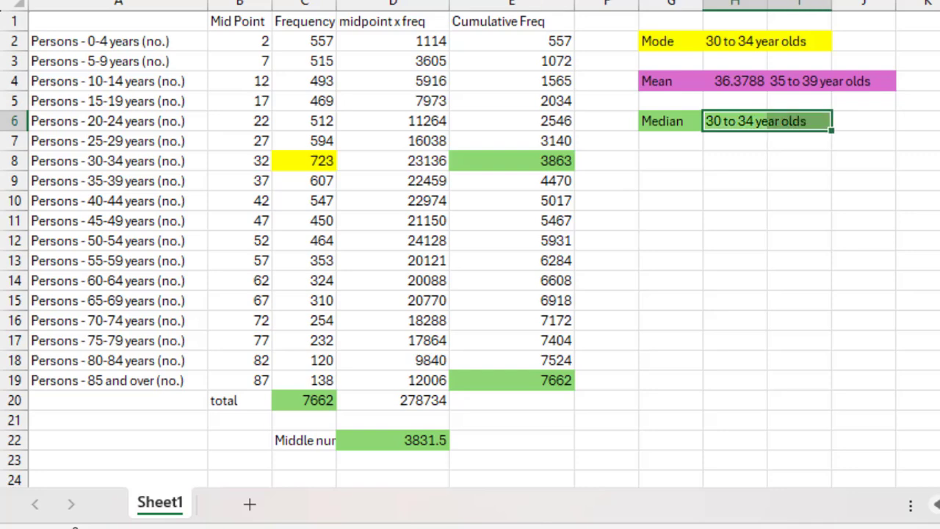
click(806, 285)
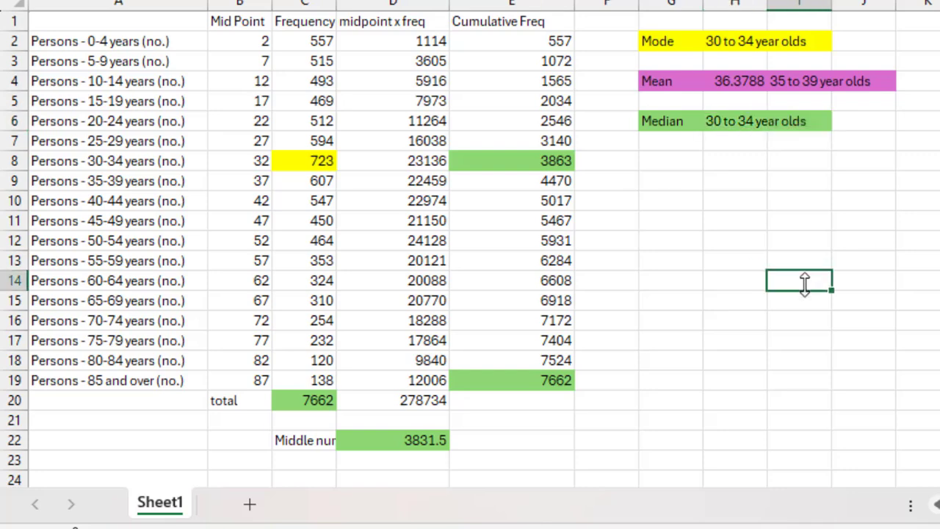